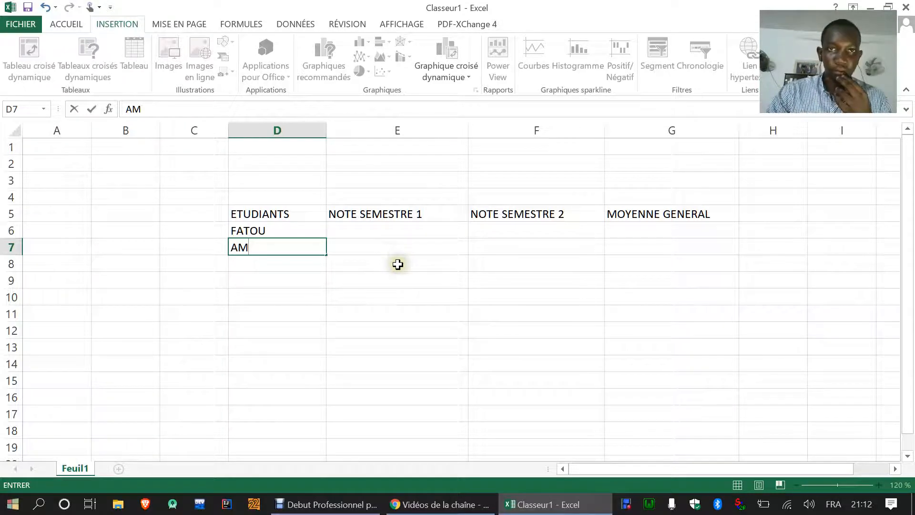
Enter the four remaining students' first names in D7:D10 under ETUDIANTS.
click(401, 283)
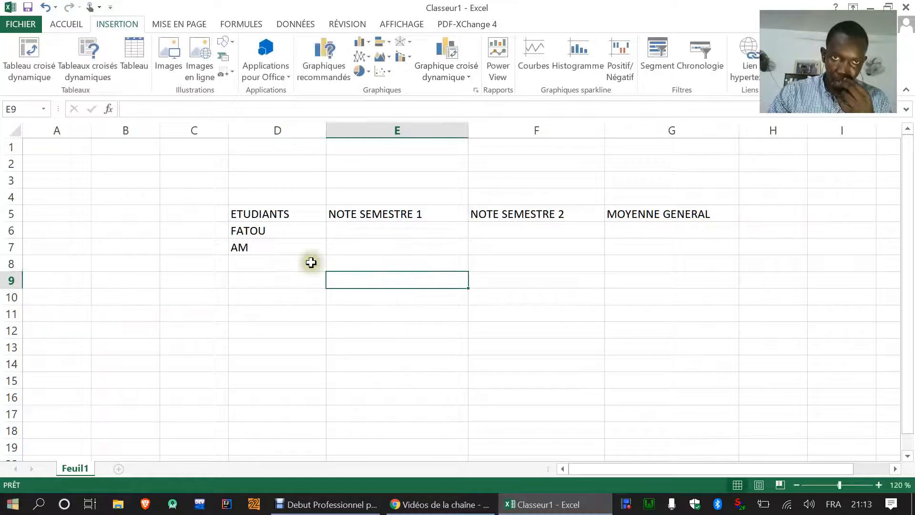
click(297, 250)
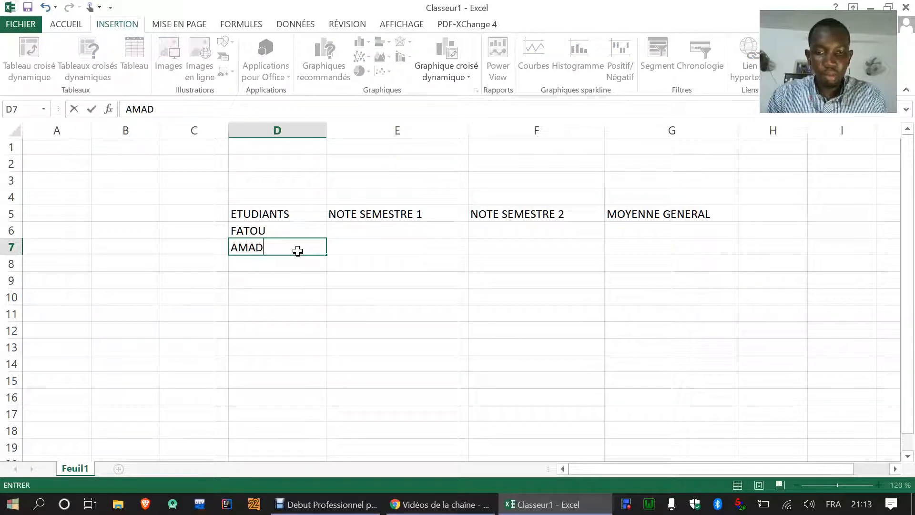
key(Return)
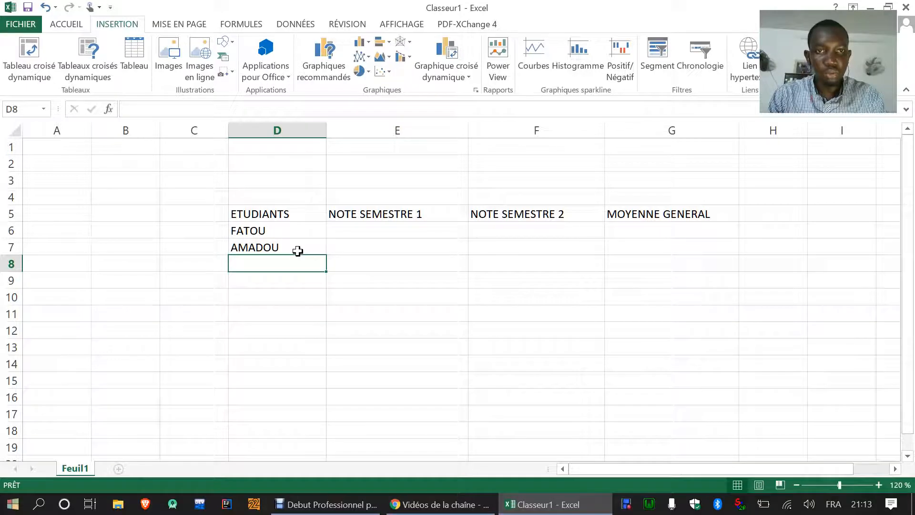
text(CHEIKH)
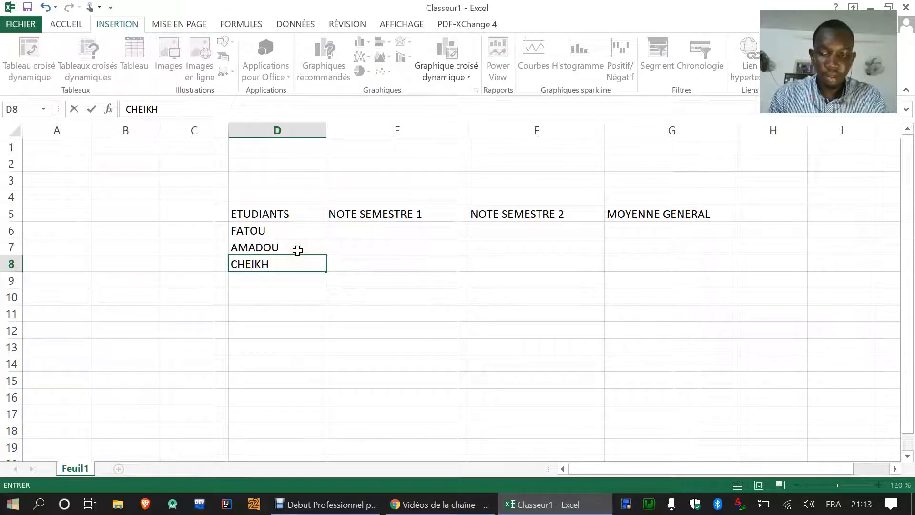
key(Return)
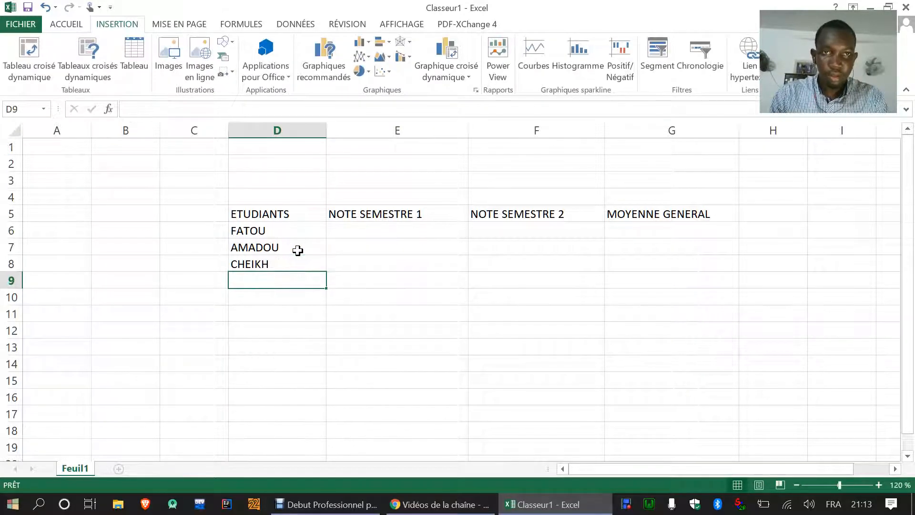
text(KHADIJA)
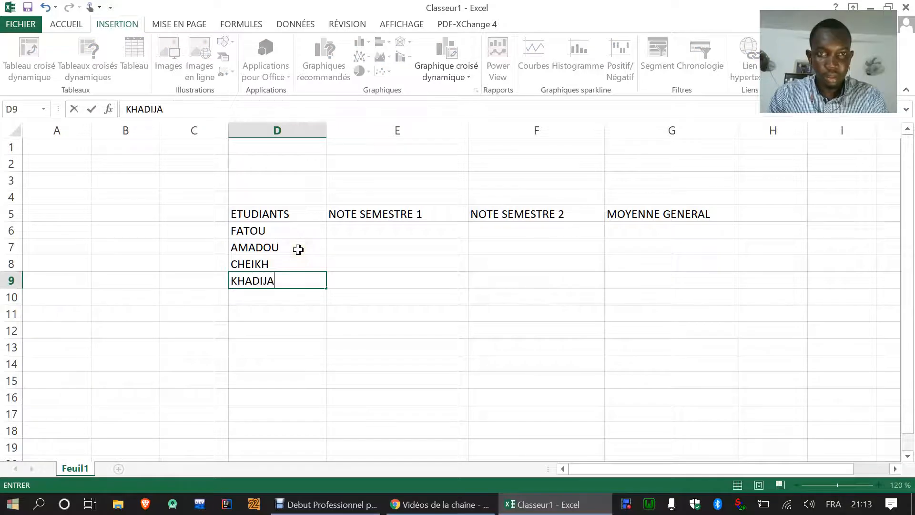
key(Return)
text(DAOUDA)
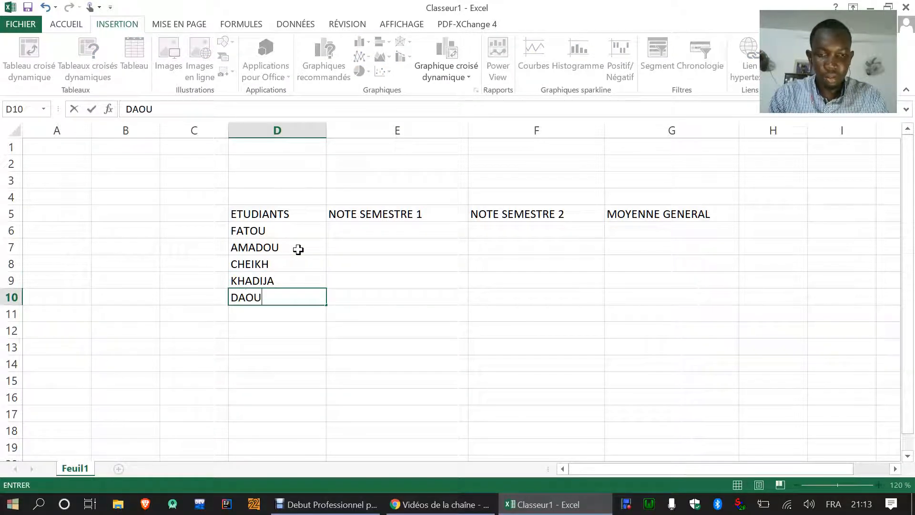
Enter the NOTE SEMESTRE 1 grades 12, 11, 5, 15 and 9 in cells E6 to E10.
click(383, 230)
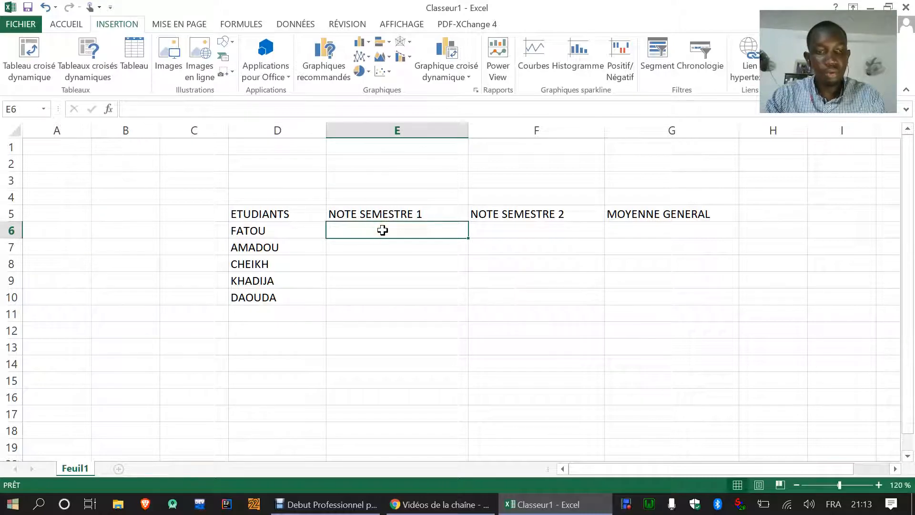
text(12)
key(Return)
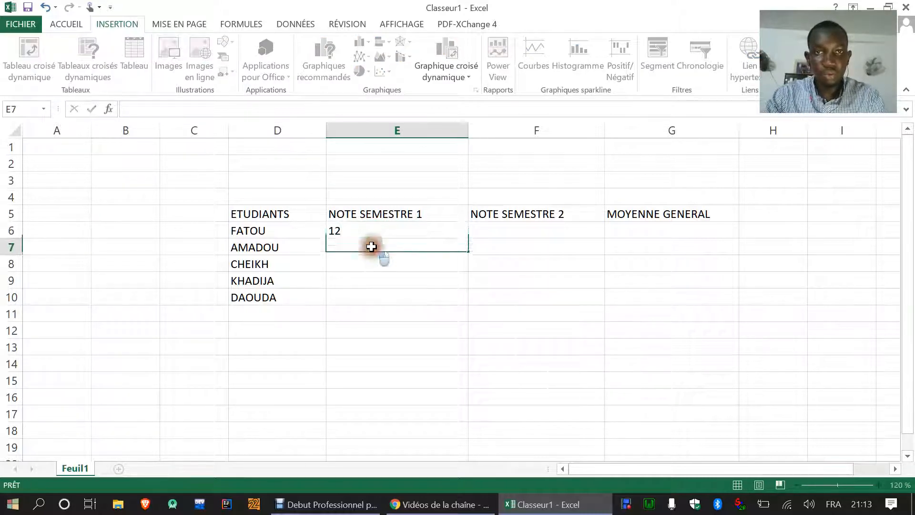
text(11)
click(376, 266)
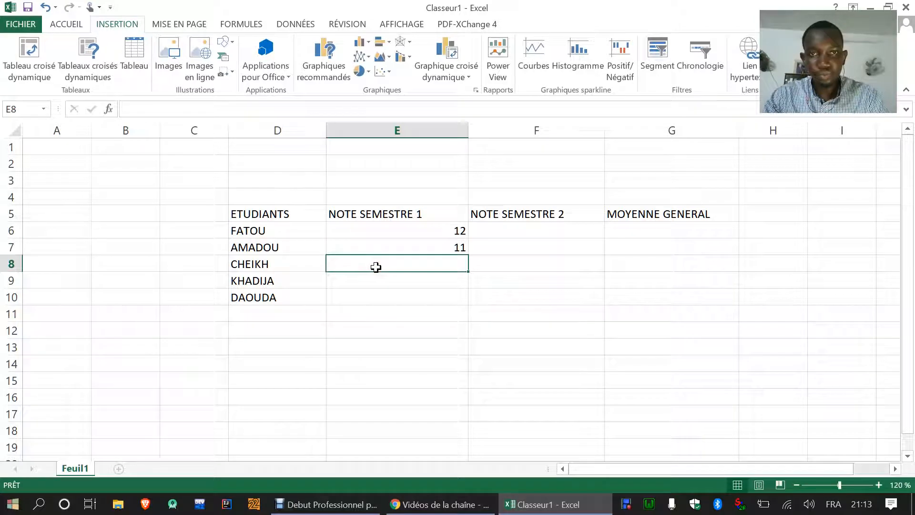
text(5)
click(384, 280)
text(15)
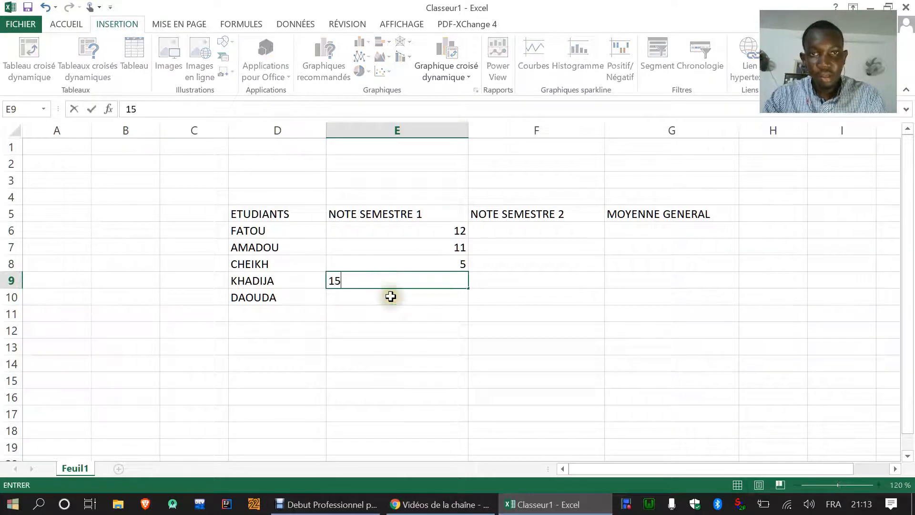
click(390, 294)
text(9)
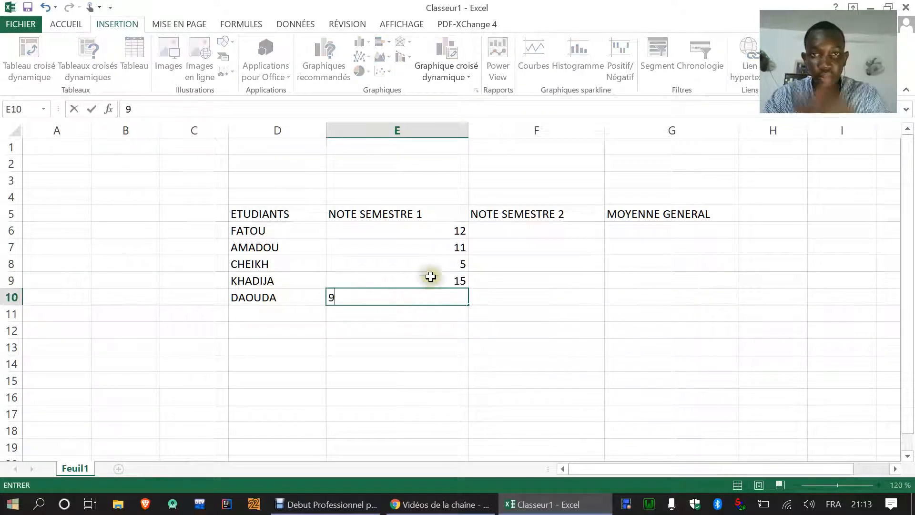
Enter the NOTE SEMESTRE 2 grades 11, 19, 4, 9 and 19 in cells F6 to F10.
click(520, 235)
text(11)
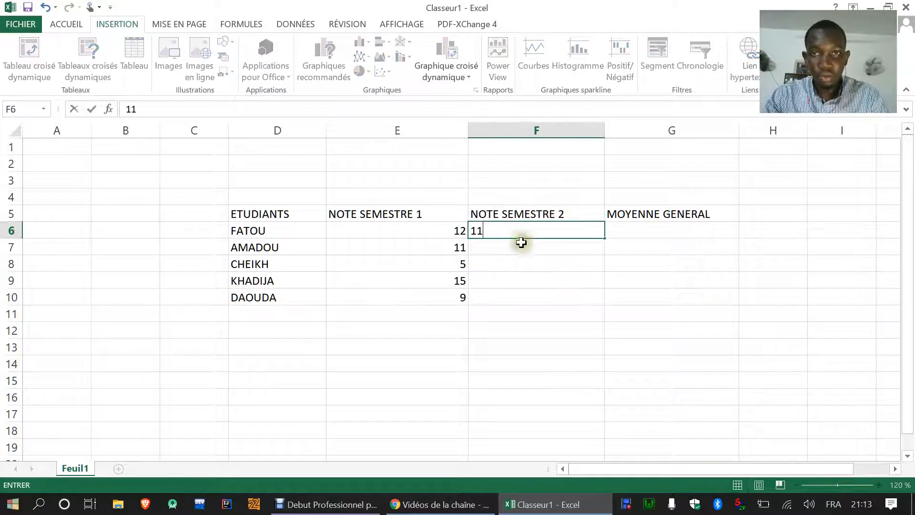
click(521, 251)
text(19)
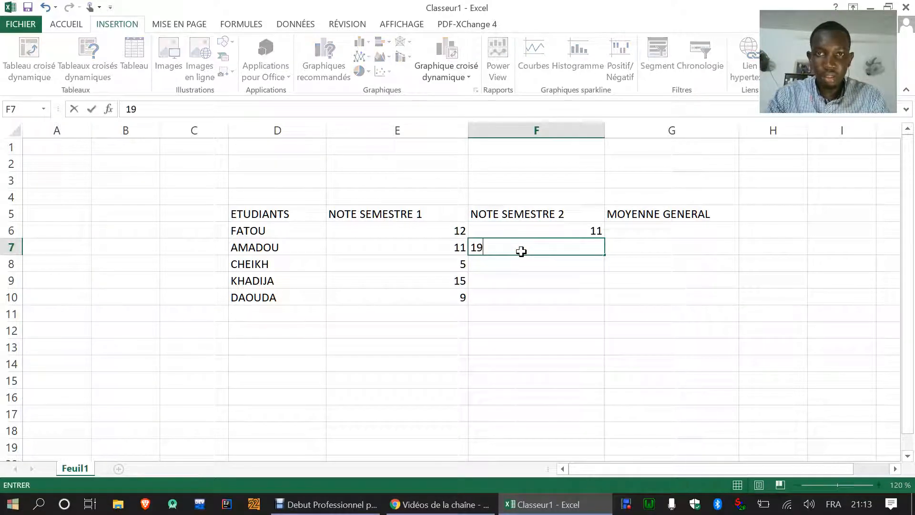
click(543, 262)
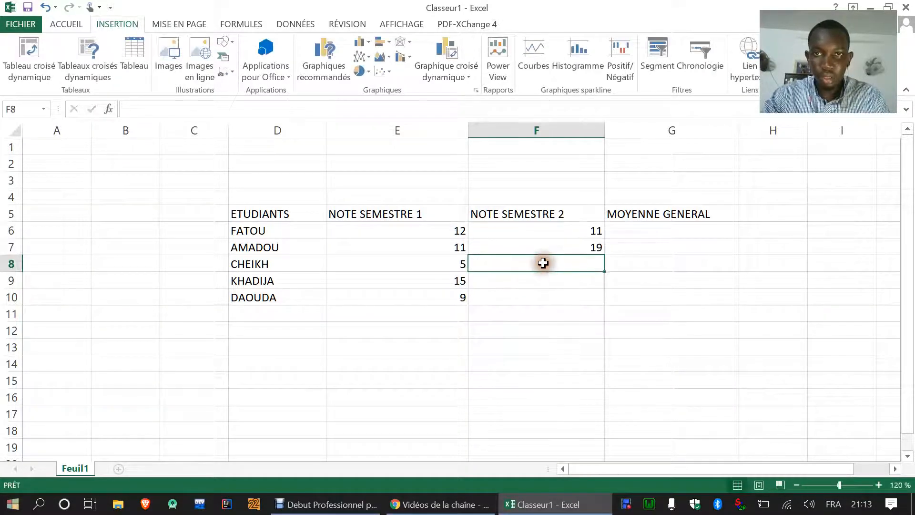
text(4)
click(544, 281)
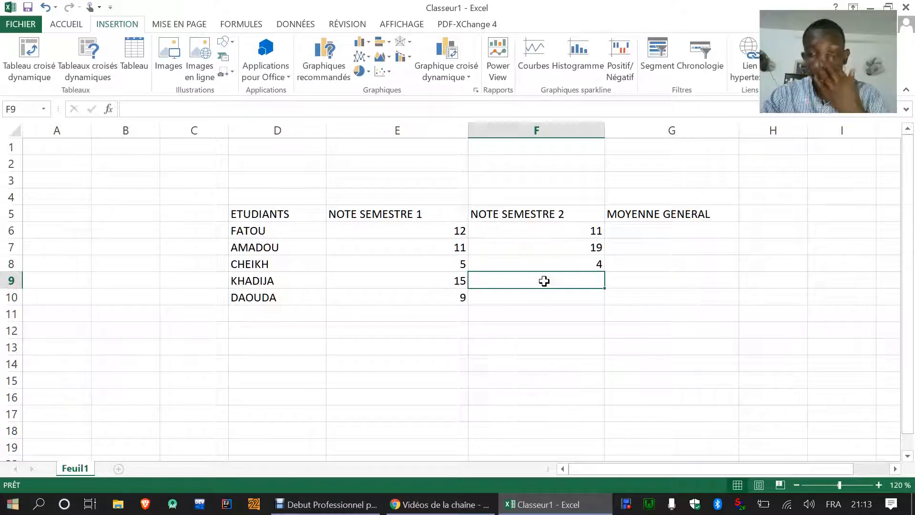
text(9)
click(555, 300)
text(1)
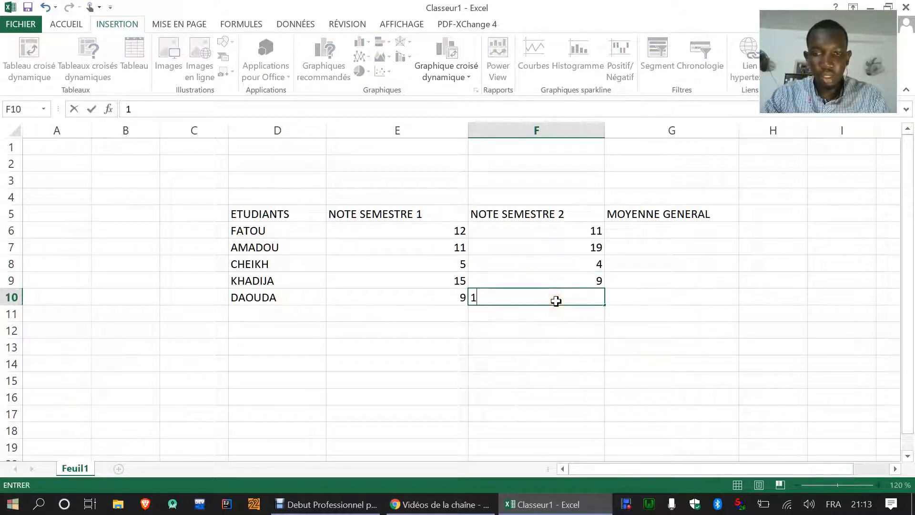
click(598, 308)
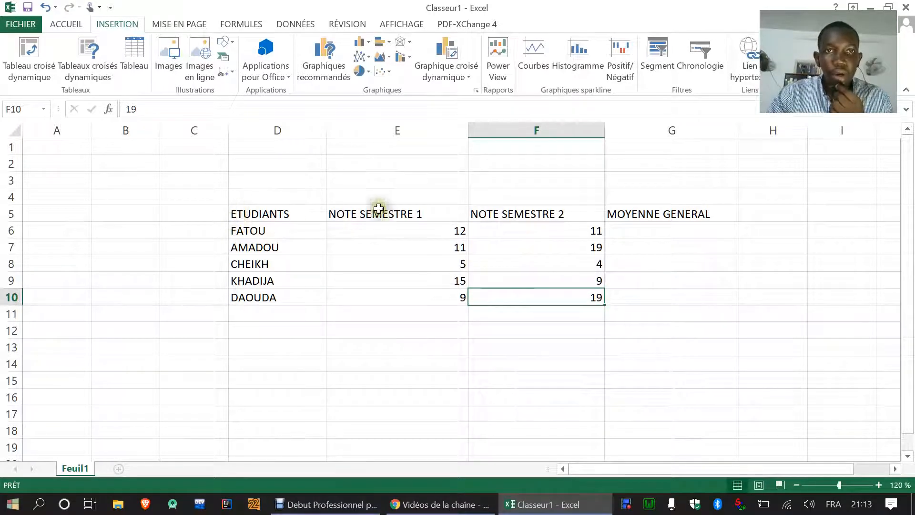
Format the range D5:G10 as a table with headers, using a style with a black header row and thin black row lines.
click(74, 28)
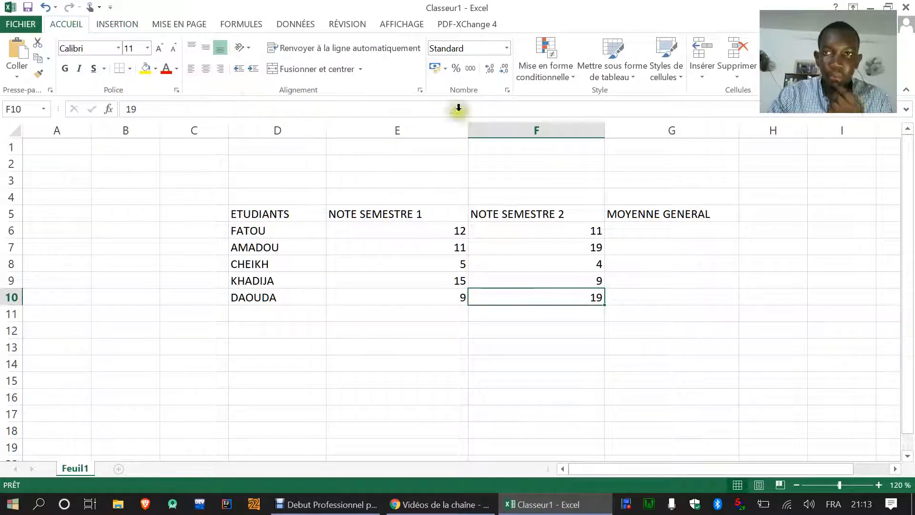
drag(614, 470, 680, 466)
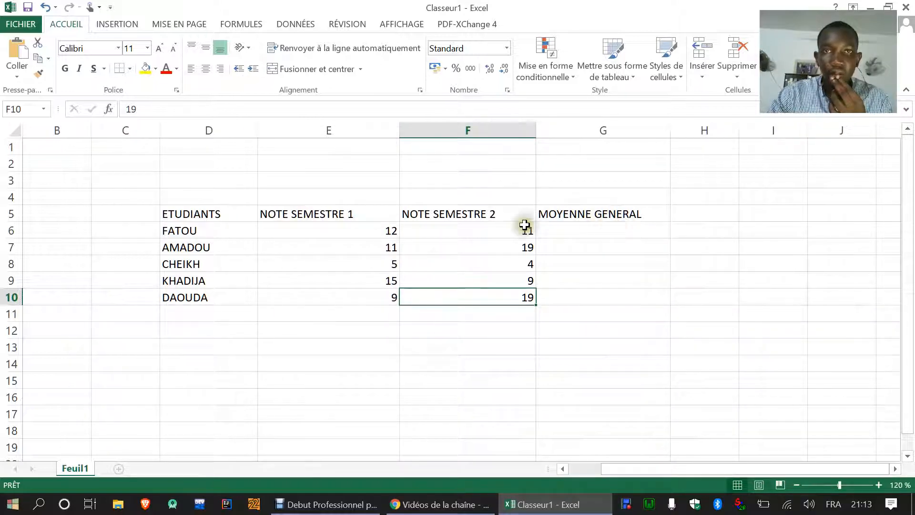
drag(206, 212, 198, 296)
drag(320, 217, 329, 291)
drag(451, 218, 465, 296)
drag(186, 219, 605, 288)
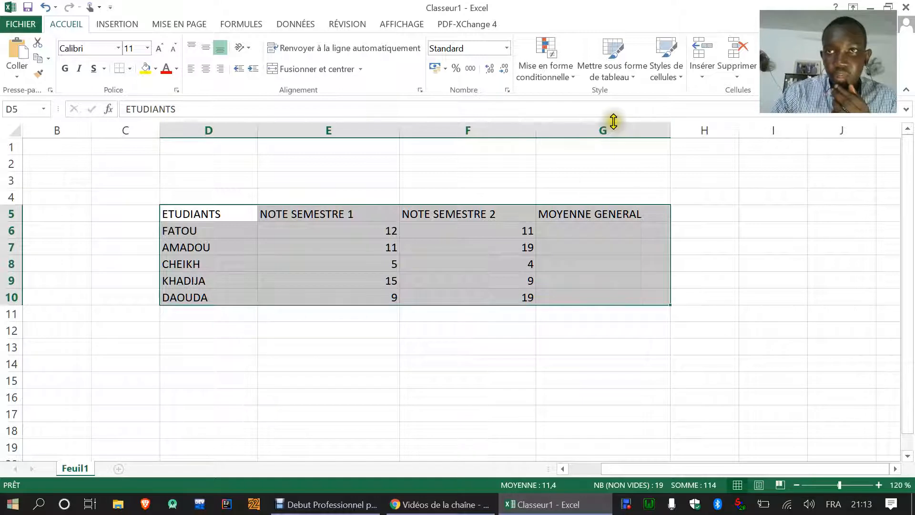
click(614, 76)
click(581, 157)
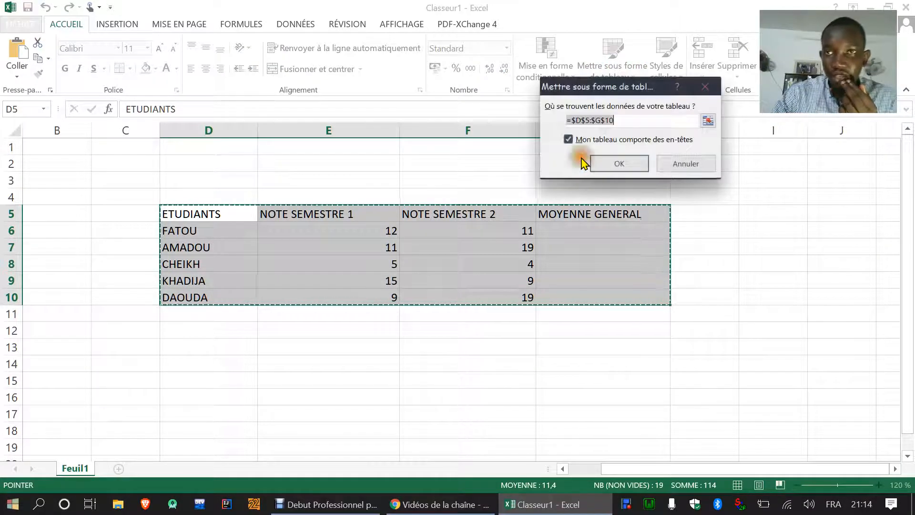
click(614, 163)
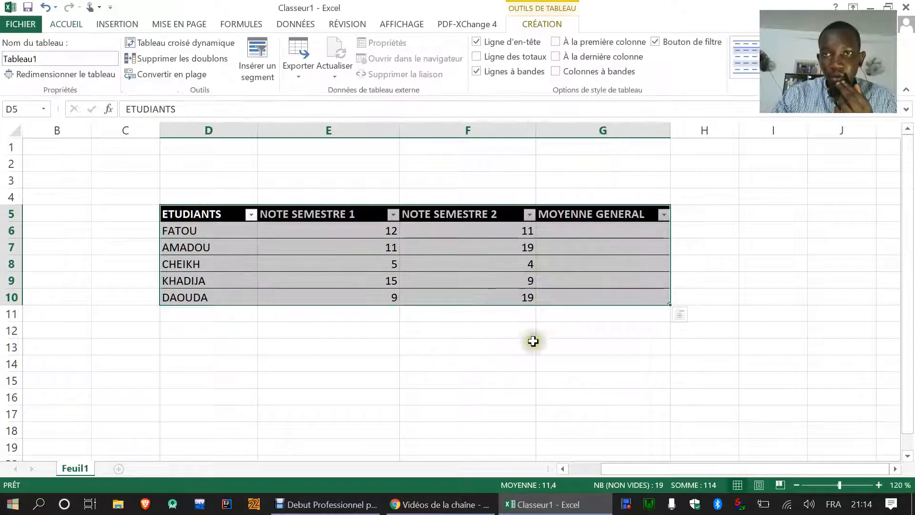
click(548, 346)
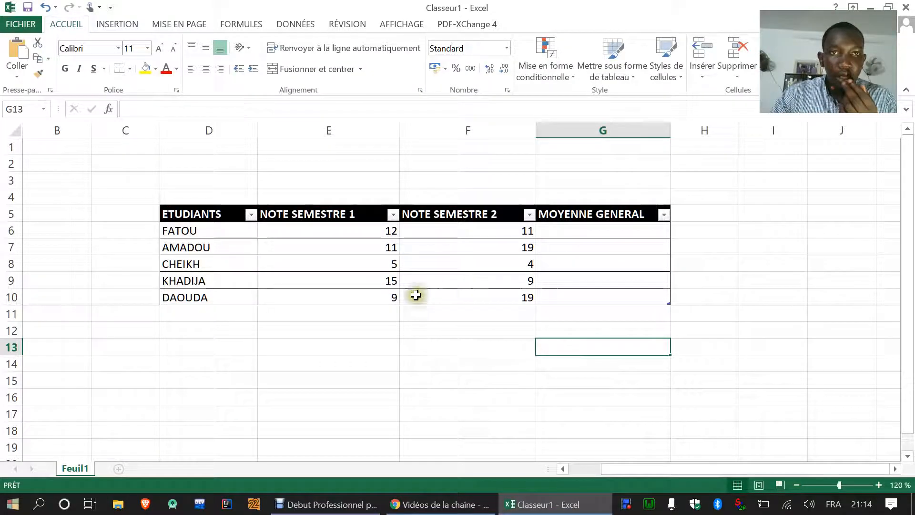
click(571, 236)
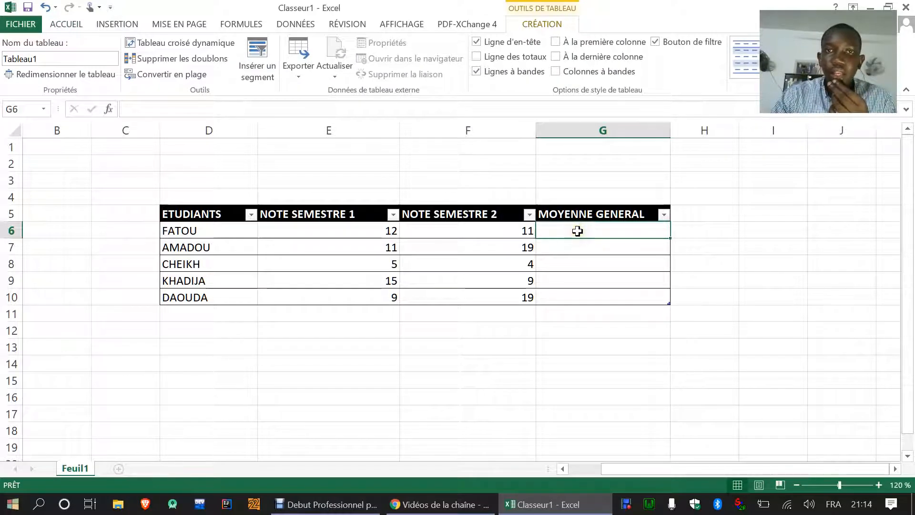
click(336, 231)
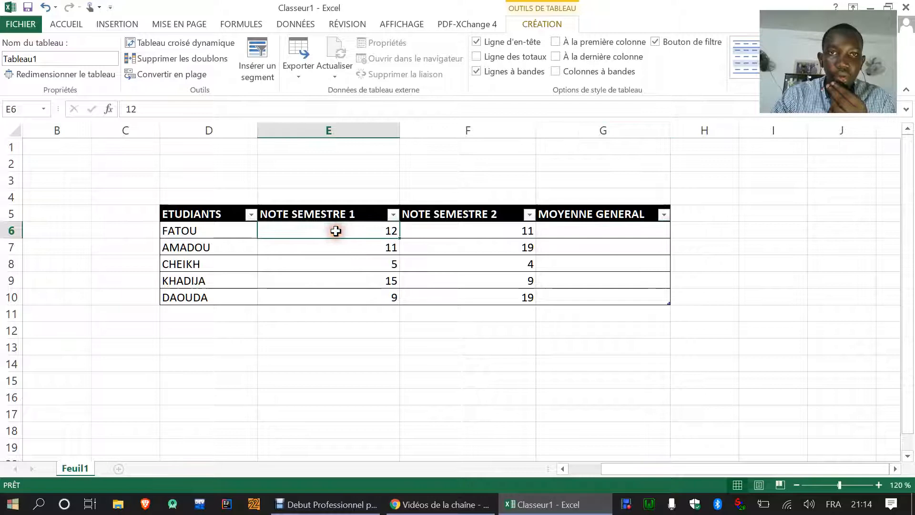
click(470, 233)
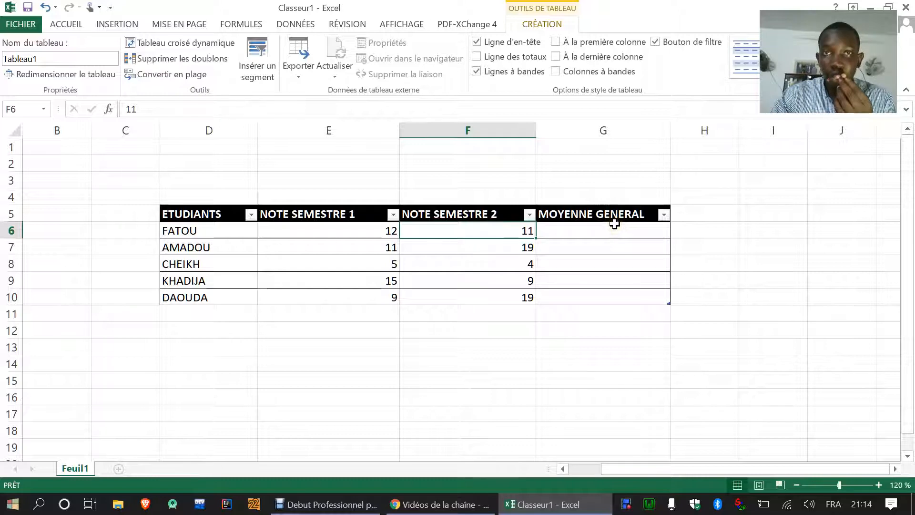
Insert the MOYENNE function in G6 with E6:F6 as its argument to calculate the general average.
click(586, 231)
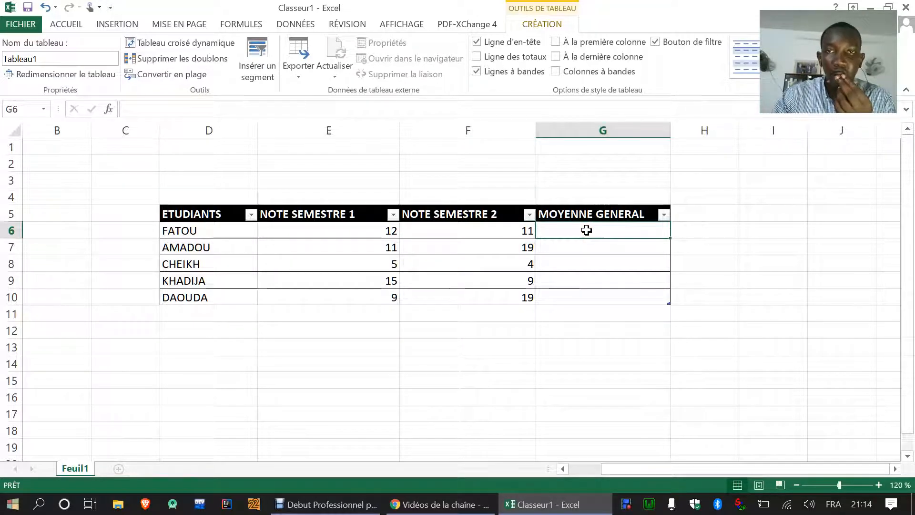
click(248, 24)
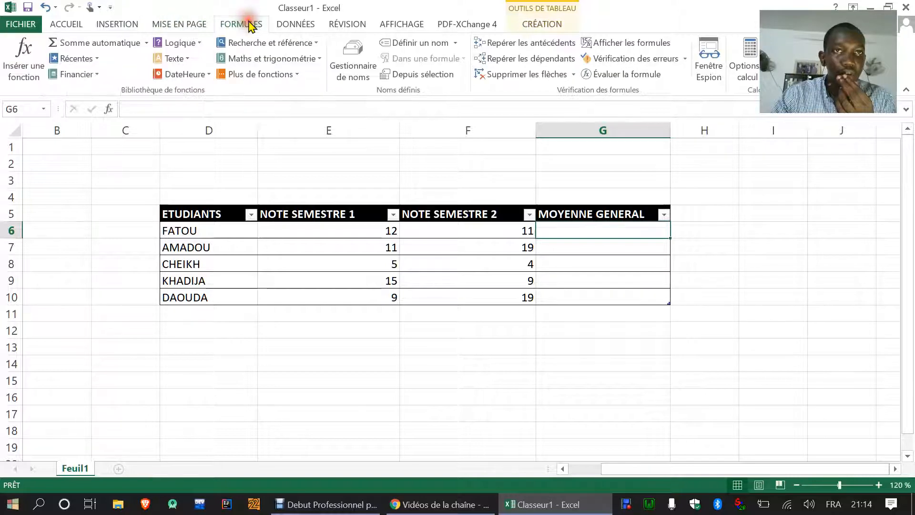
click(23, 50)
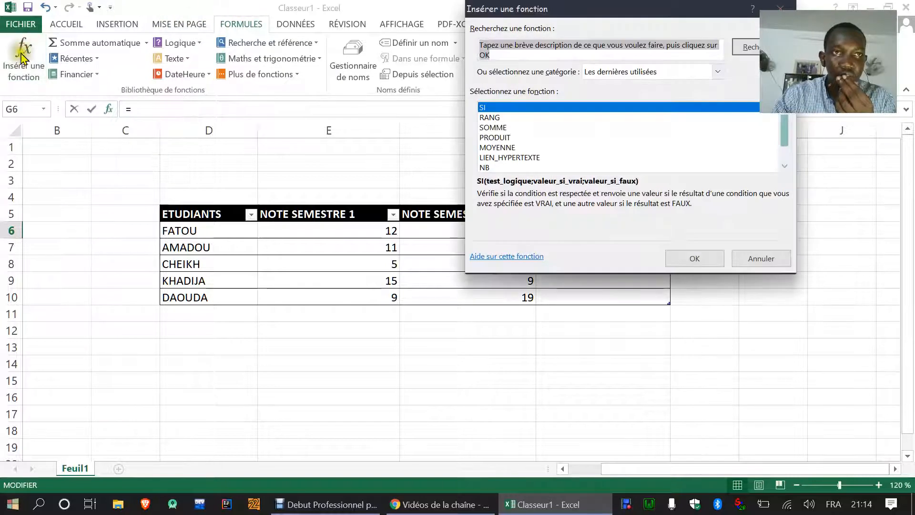
click(775, 7)
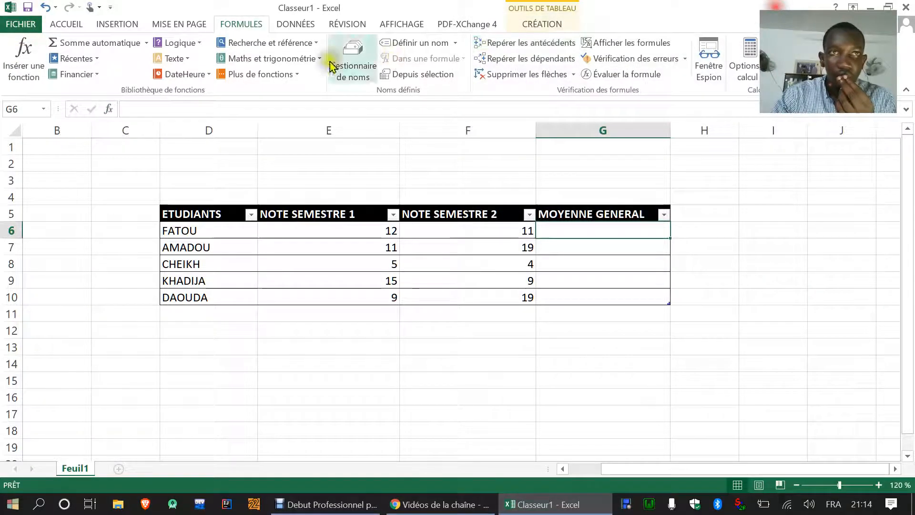
click(109, 111)
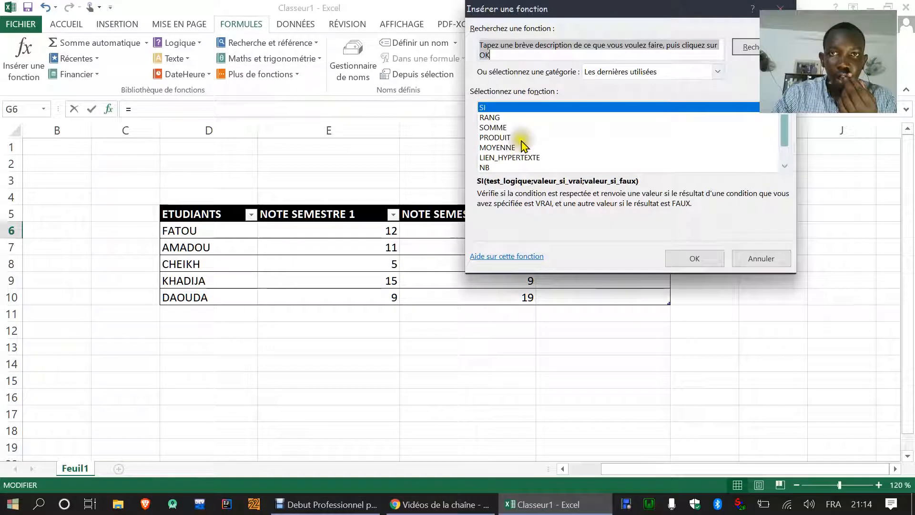
click(496, 148)
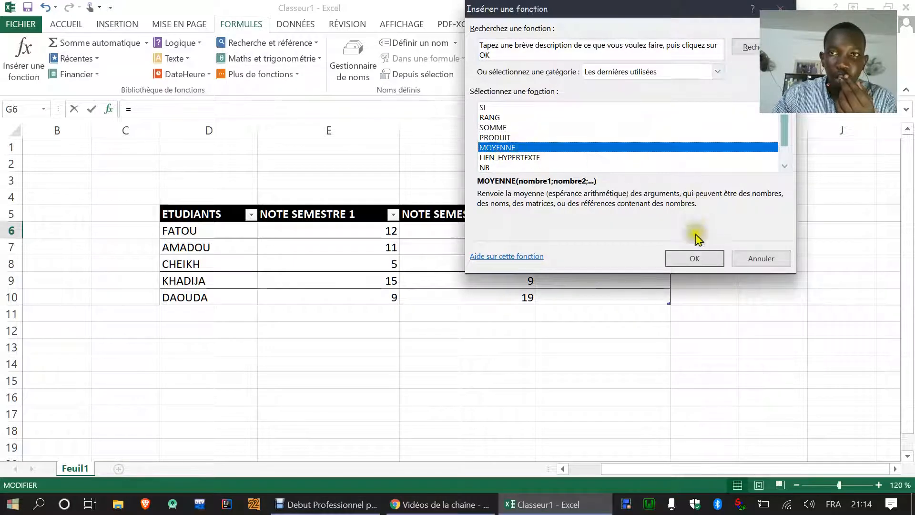
click(694, 259)
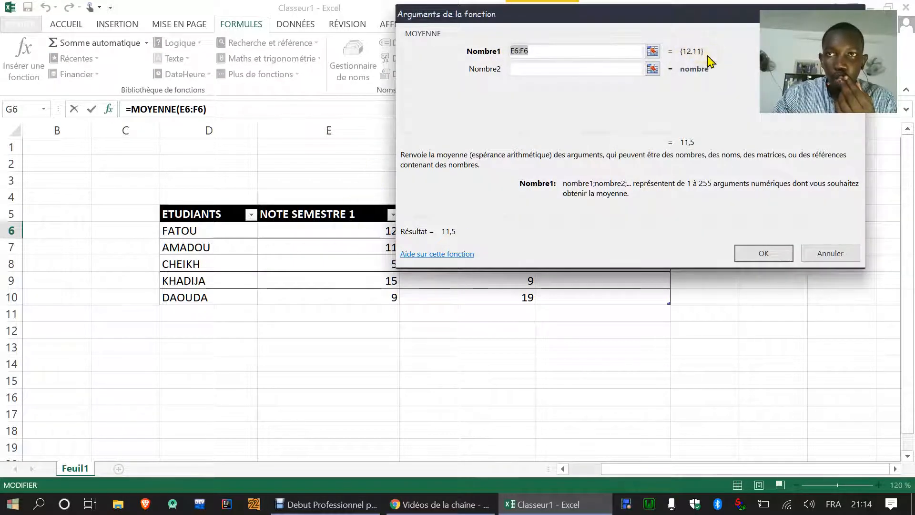
click(750, 262)
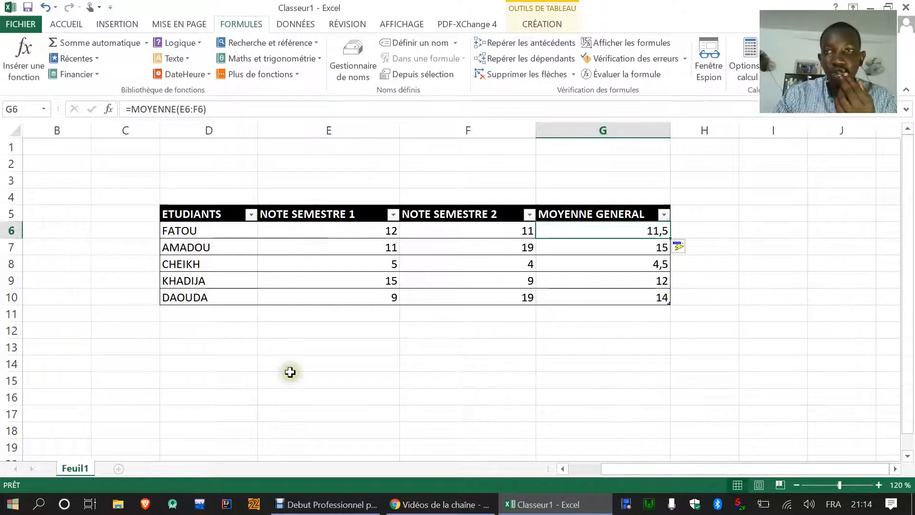
Review the MOYENNE formulas filled into cells G7 to G10.
click(623, 249)
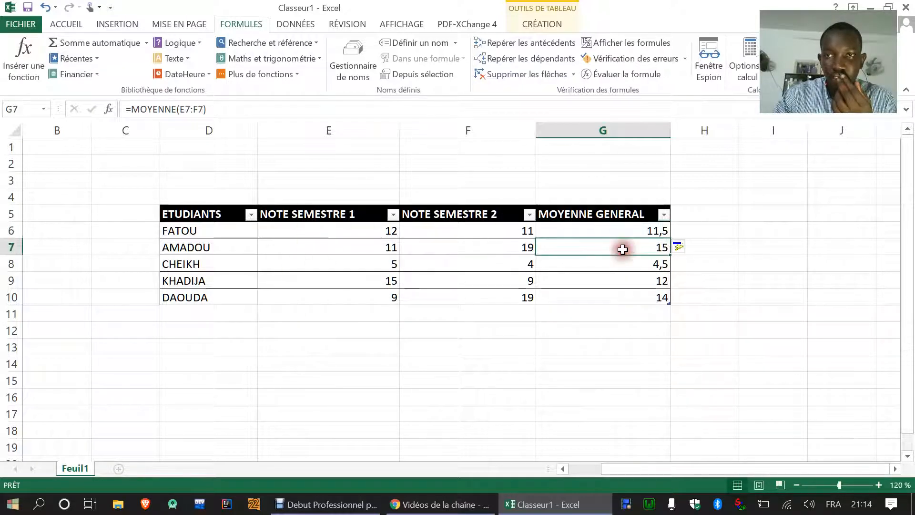
click(623, 265)
click(623, 279)
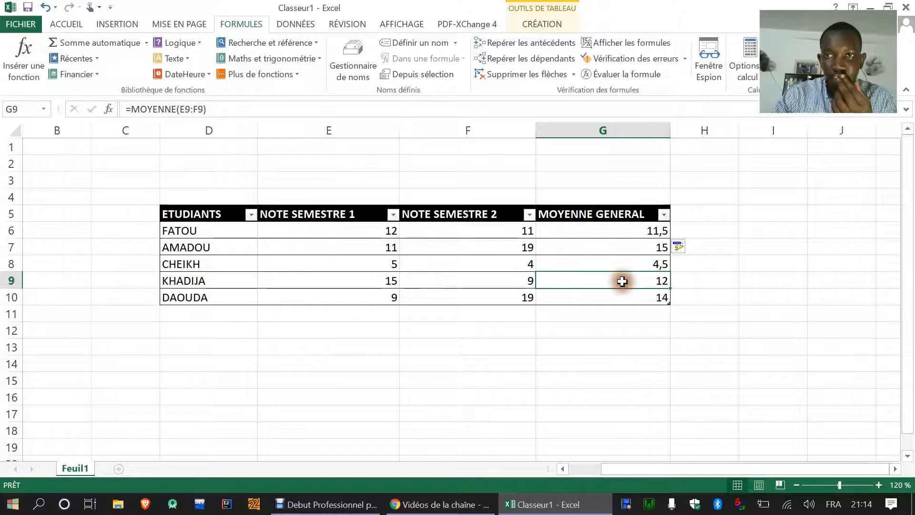
click(606, 298)
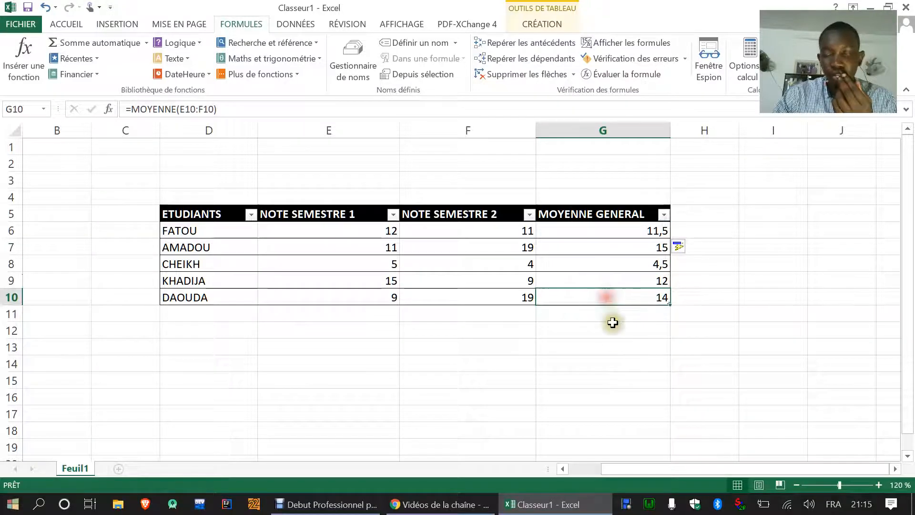
click(658, 469)
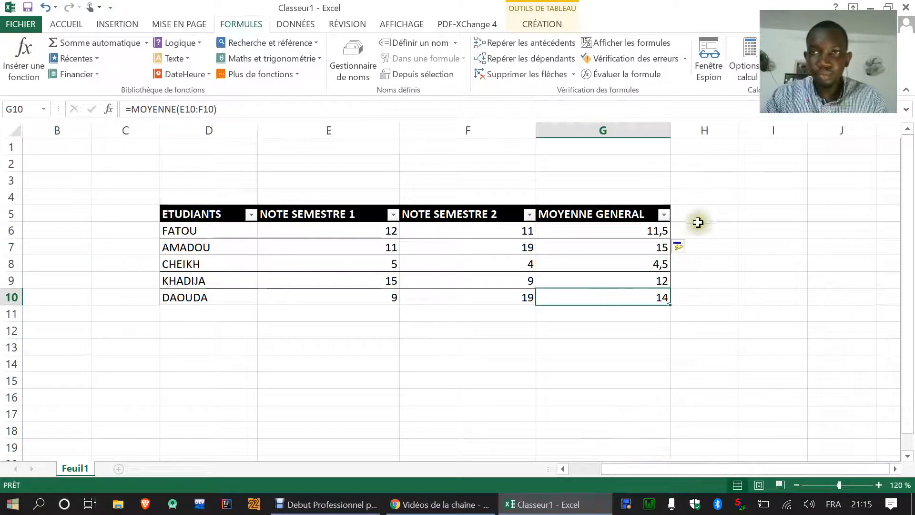
Add a RANG column to the table by entering the header RANG in H5.
click(700, 216)
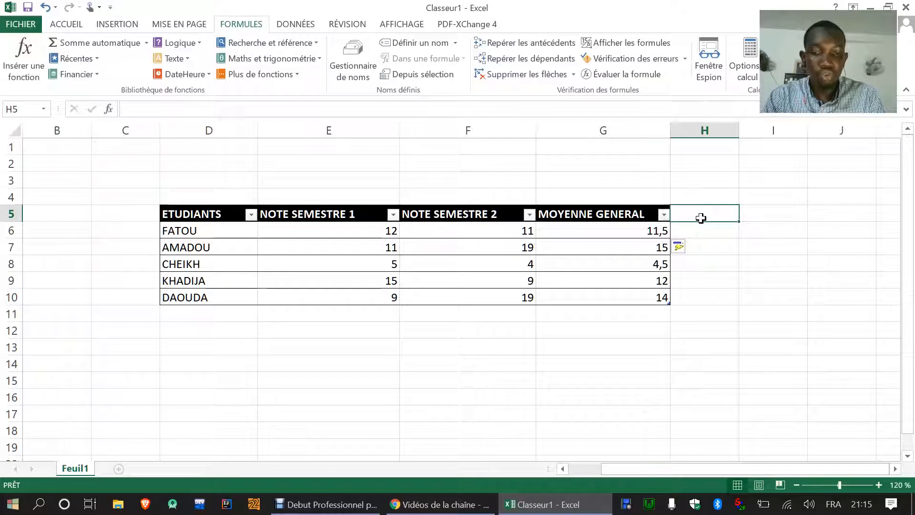
text(rA)
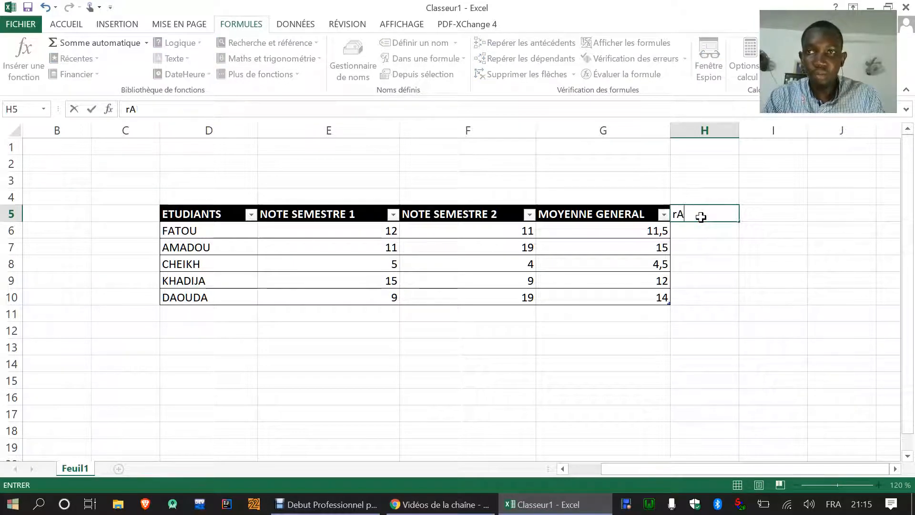
text(RANG)
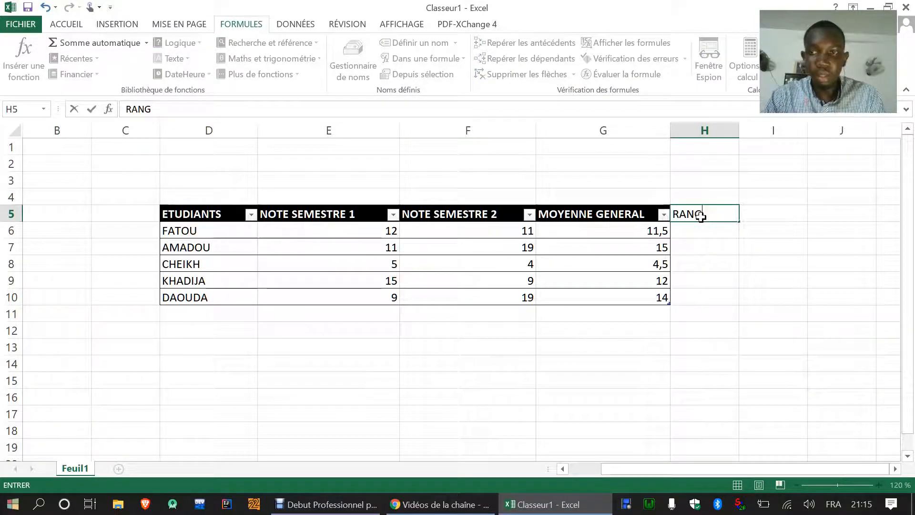
key(Return)
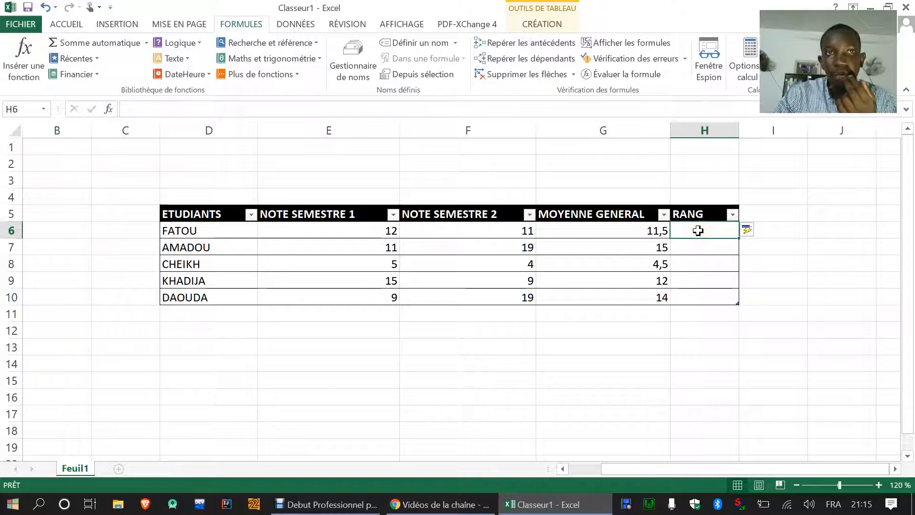
Start the RANG function in H6 with G6 as Nombre and the MOYENNE GENERAL range G6:G10 as Référence.
click(109, 109)
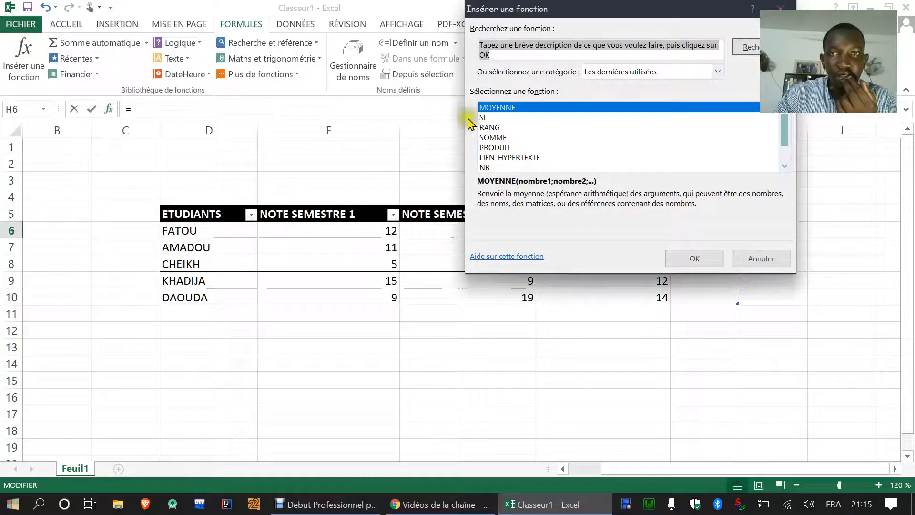
click(491, 127)
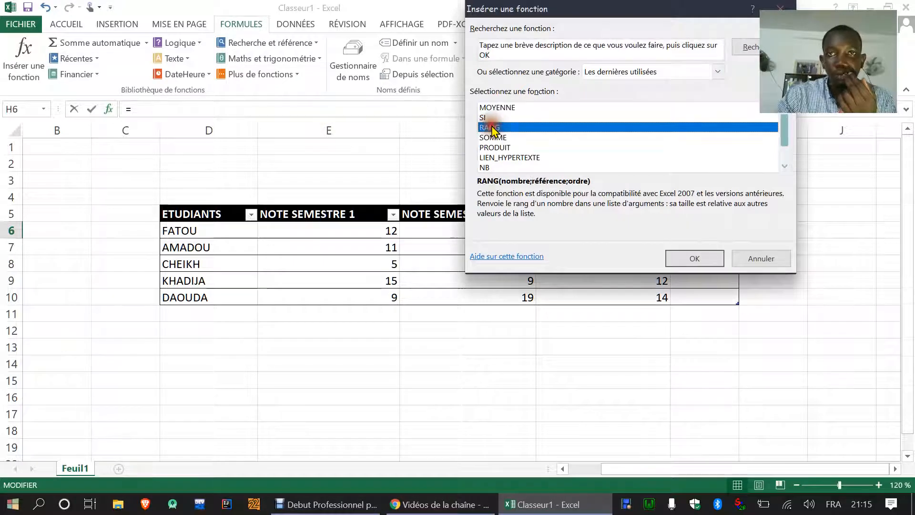
click(715, 261)
drag(670, 36, 335, 195)
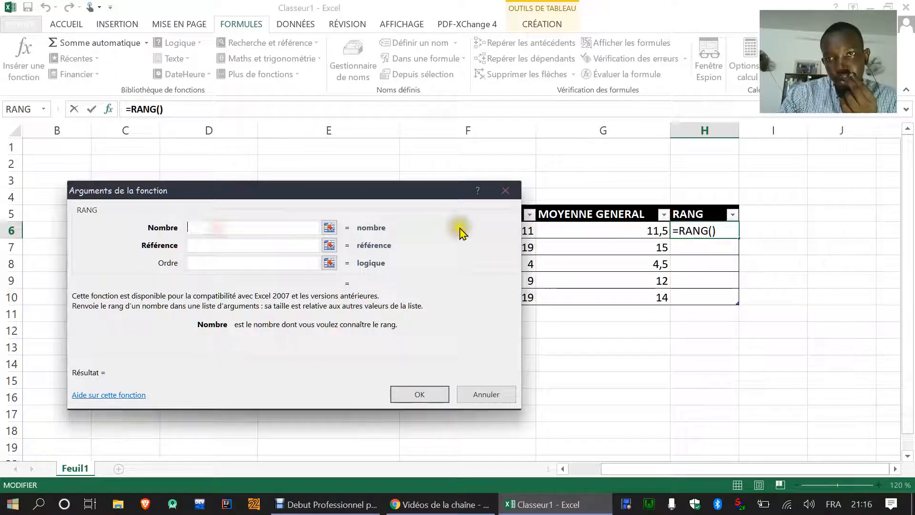
click(620, 231)
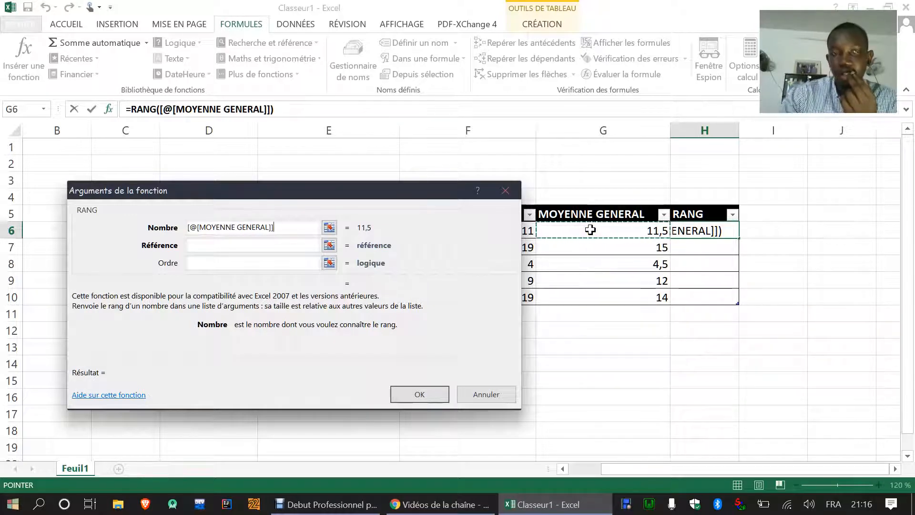
click(222, 248)
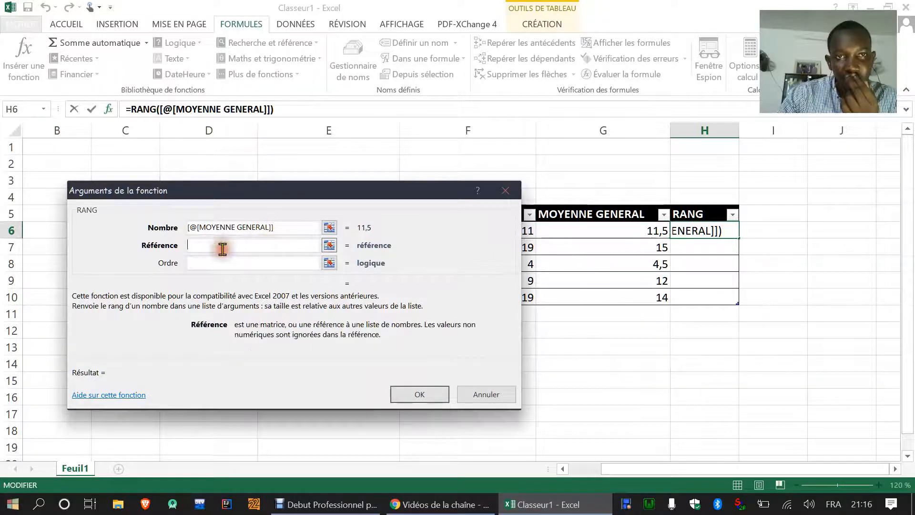
drag(591, 231, 595, 292)
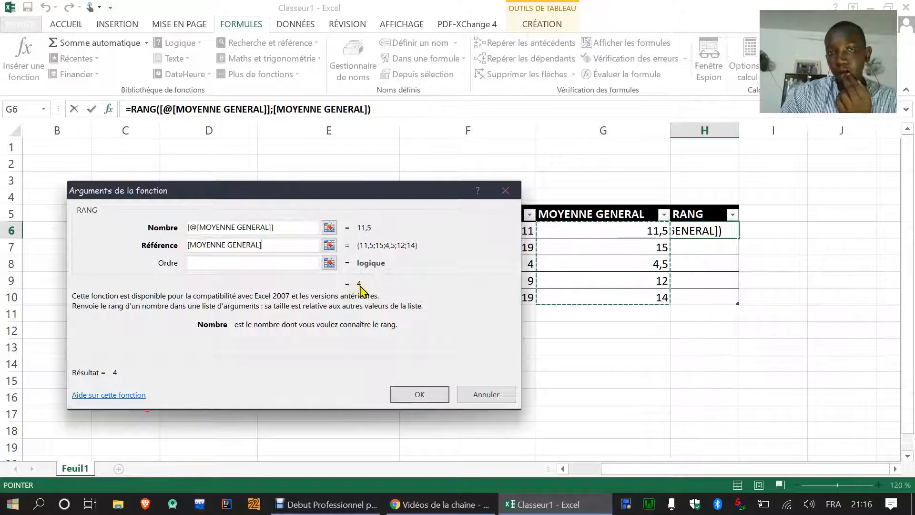
Set the RANG function's Ordre argument to 0 for descending ranking and insert the formula.
click(237, 266)
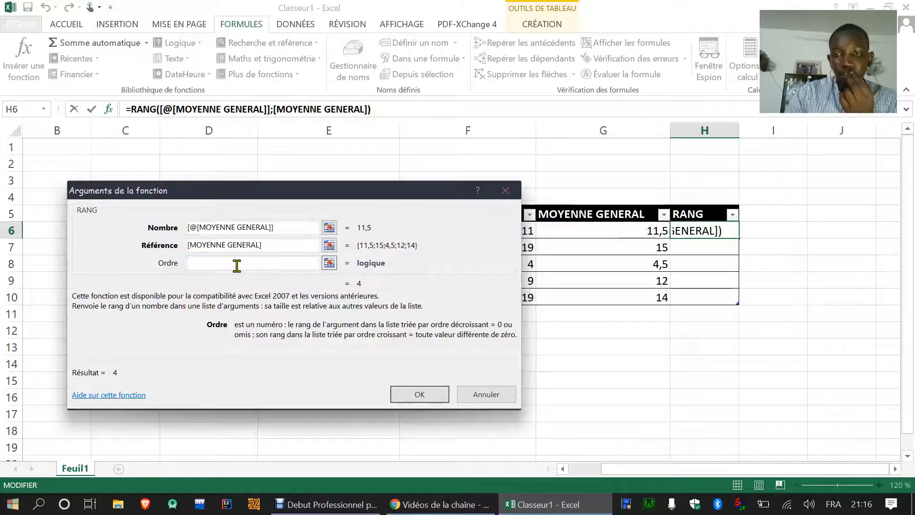
text(0)
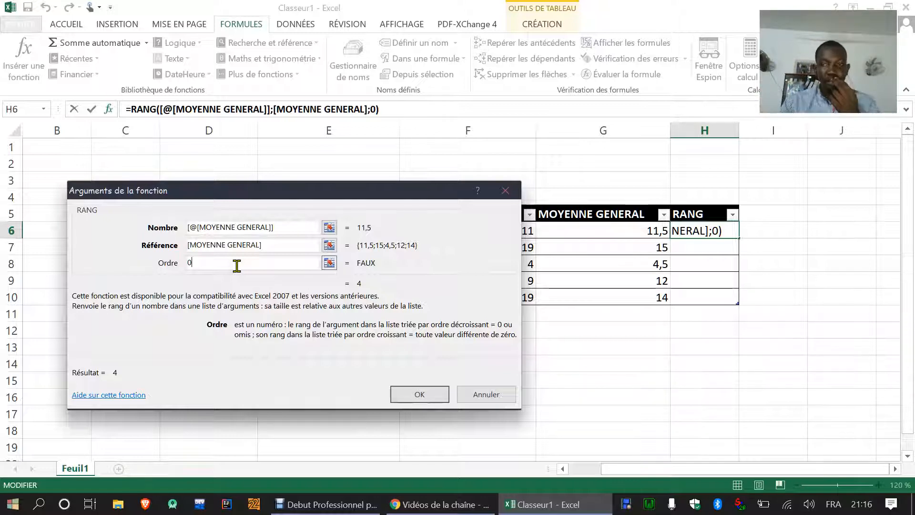
key(BackSpace)
text(1)
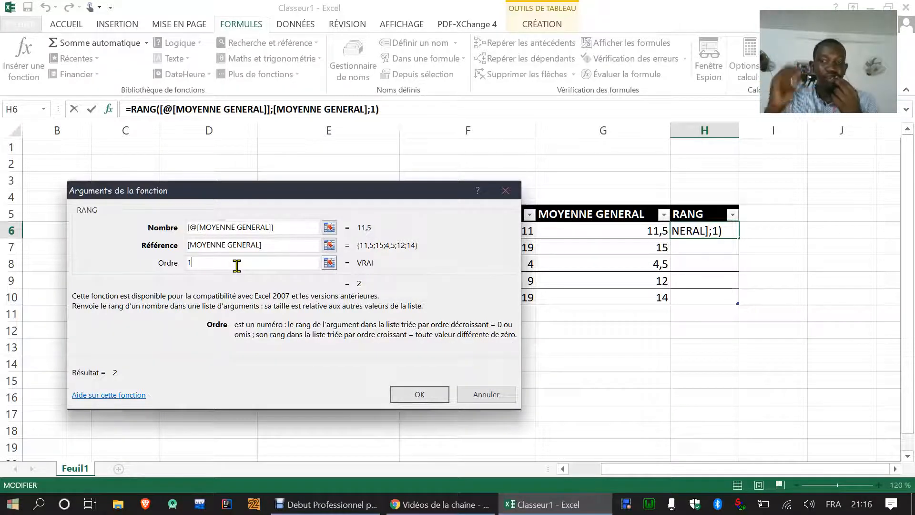
key(BackSpace)
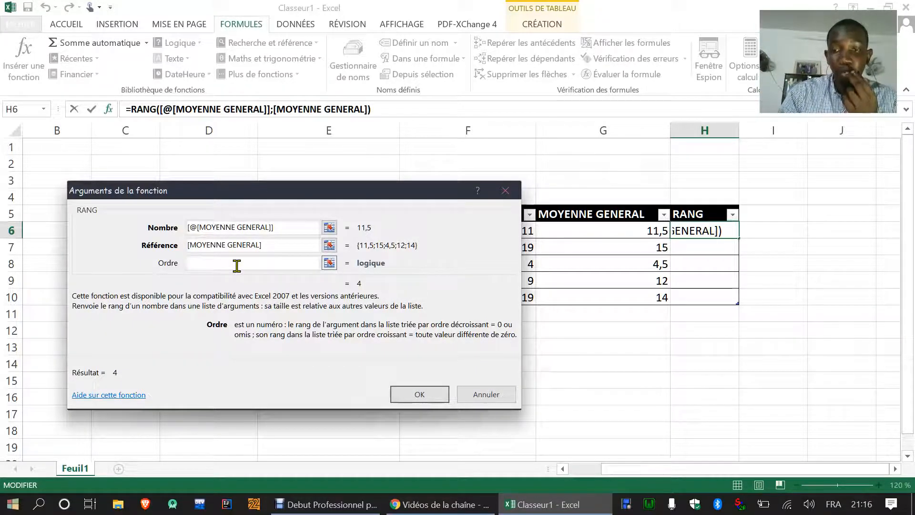
text(0)
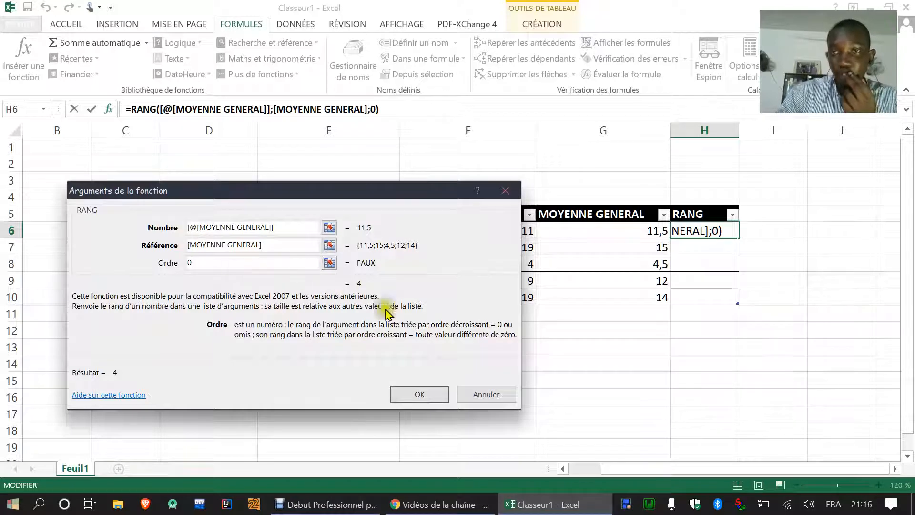
click(423, 402)
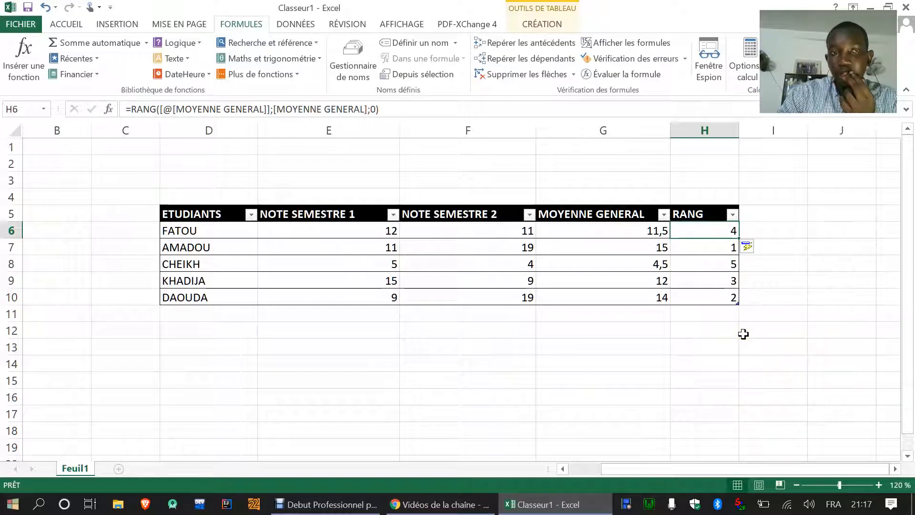
Compare the ranks in the RANG column with the students' general averages.
click(700, 247)
click(623, 248)
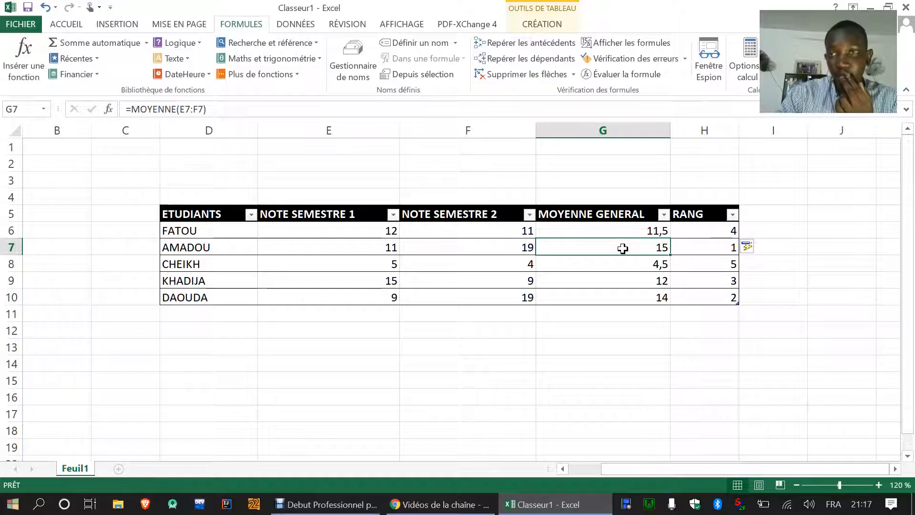
click(697, 291)
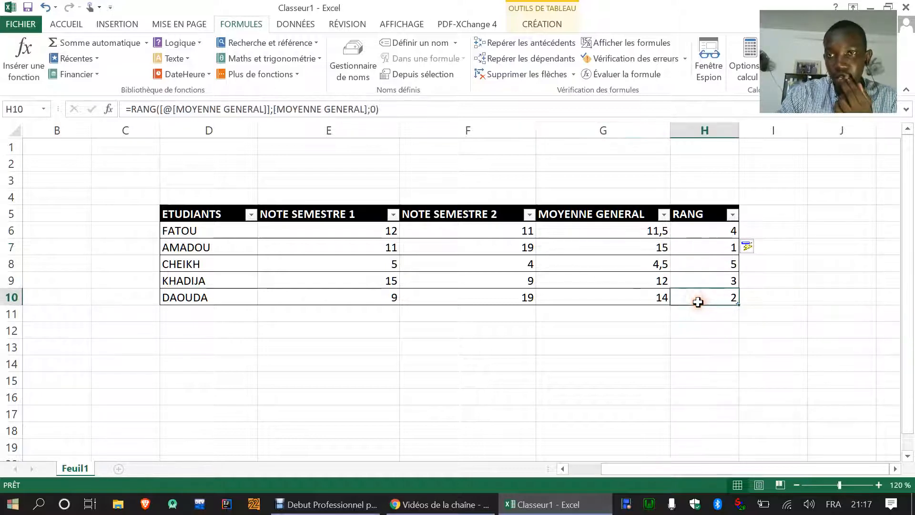
click(696, 282)
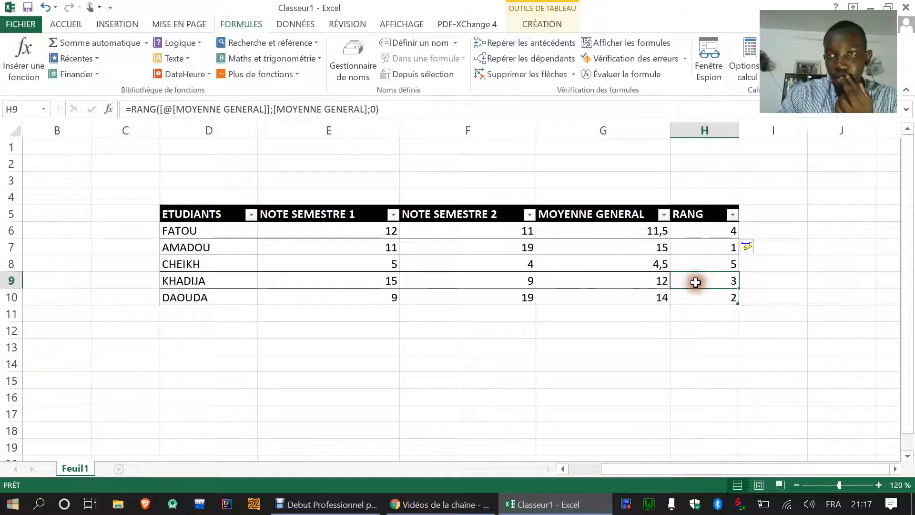
click(691, 232)
click(691, 264)
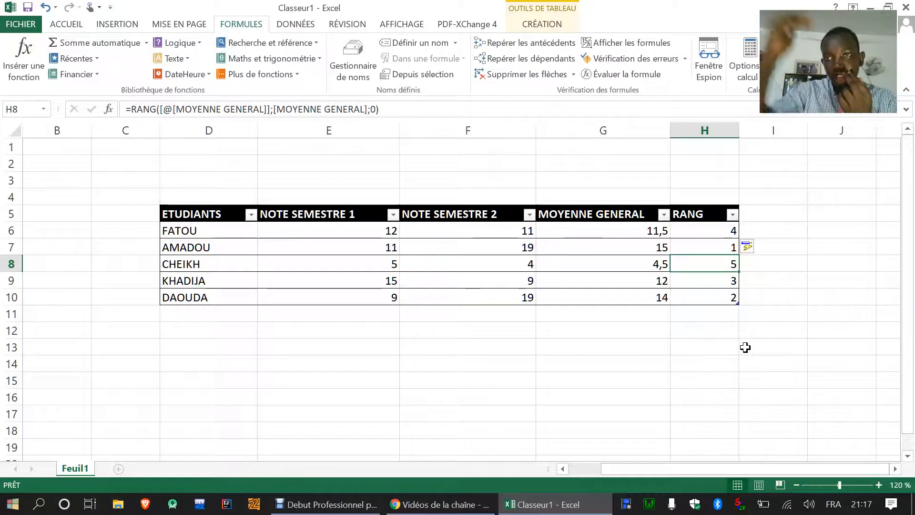
Sort the table by the RANG column from smallest to largest.
click(732, 216)
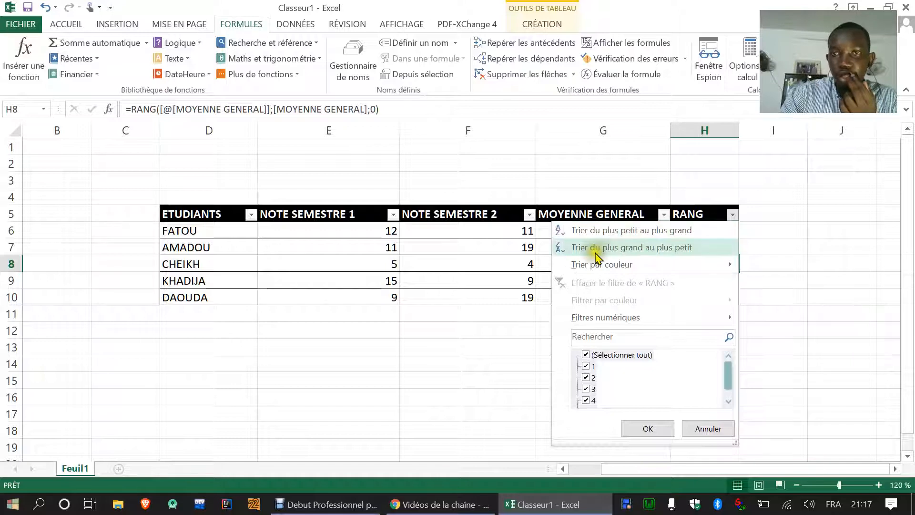
click(647, 231)
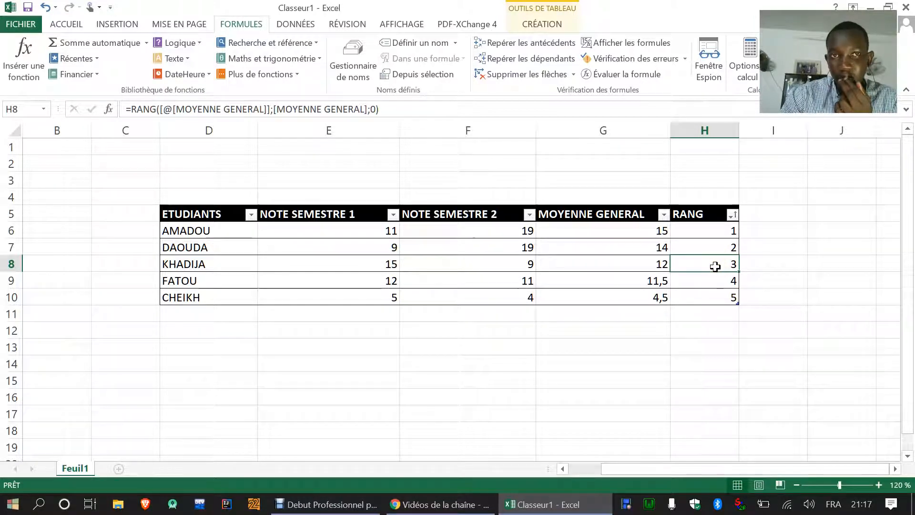
click(713, 282)
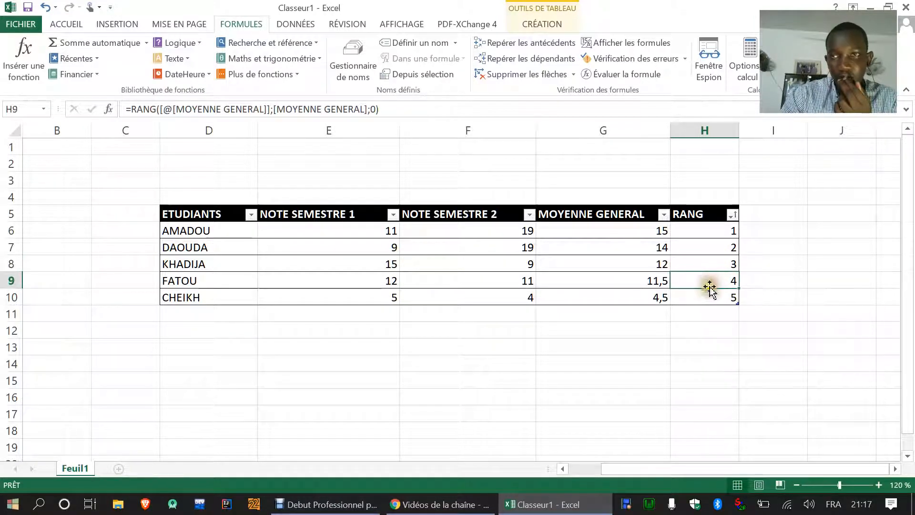
click(708, 296)
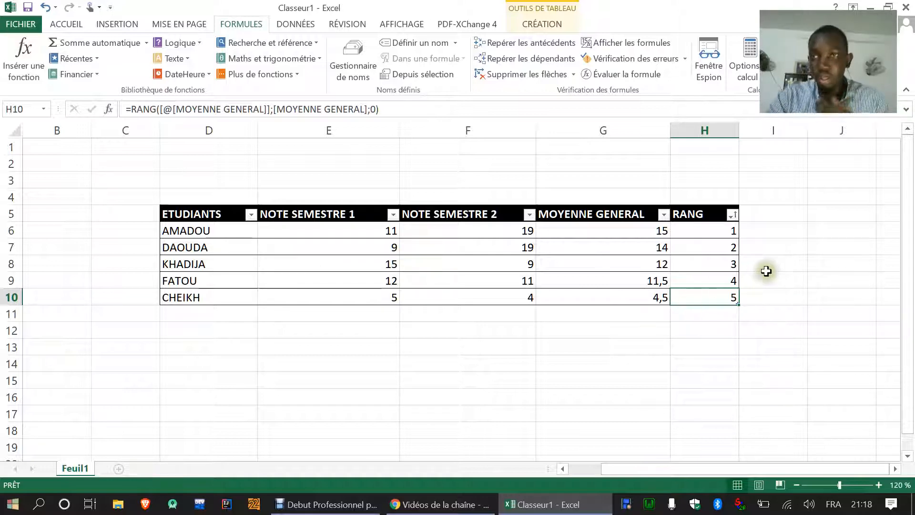
Add an ETAT column to the table by entering the header ETAT in I5.
click(775, 215)
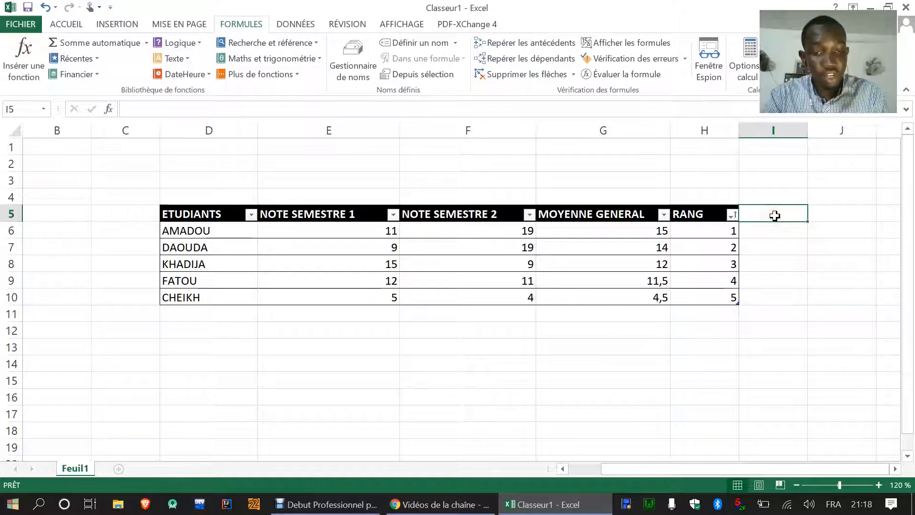
text(ETAT)
key(Return)
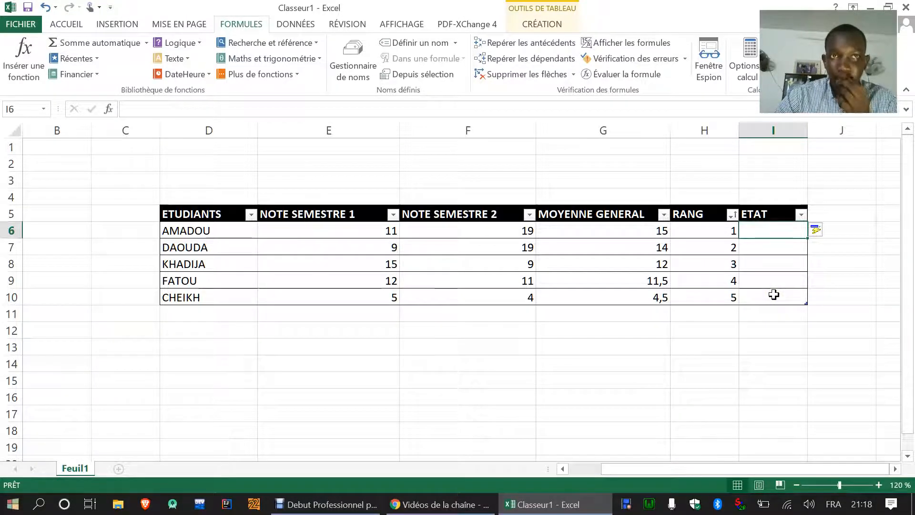
Choose the SI function for cell I6 and open its arguments.
click(109, 108)
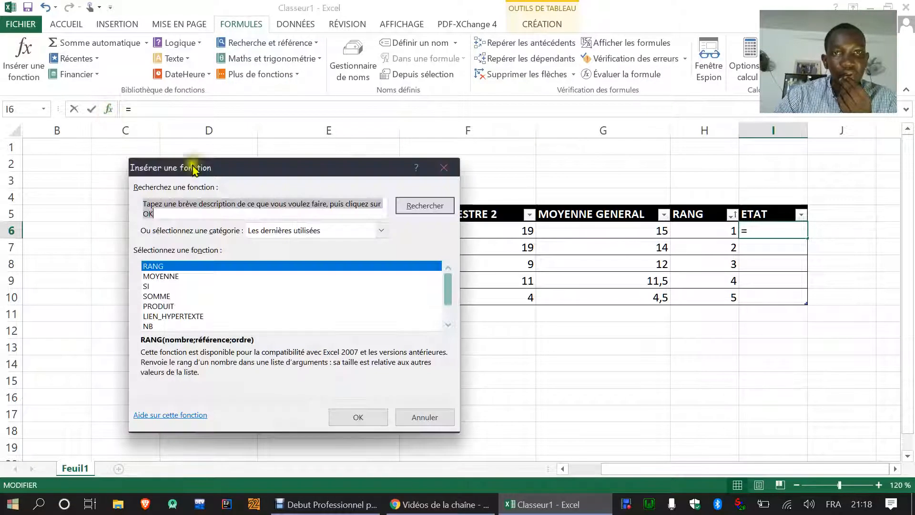
click(153, 286)
click(359, 418)
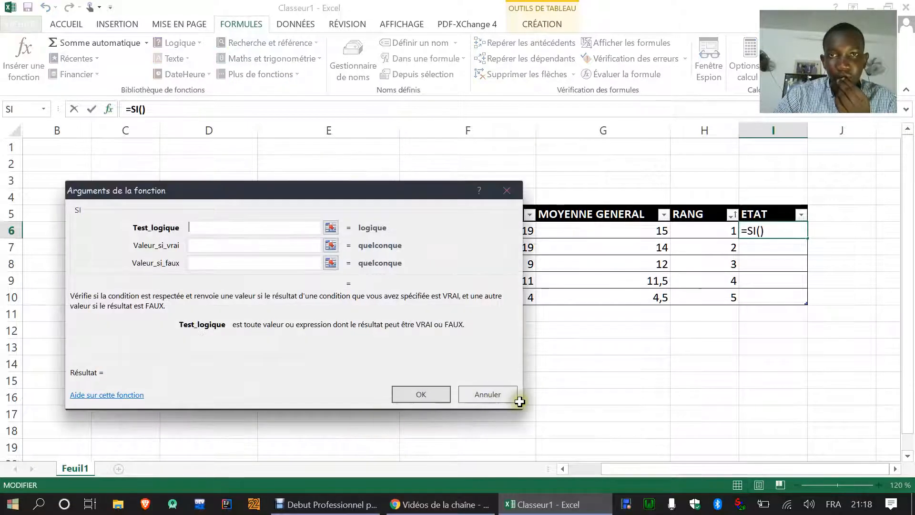
Switch the keyboard layout to English (United States) and set the SI logical test to [@[MOYENNE GENERAL]]>=10.
click(834, 505)
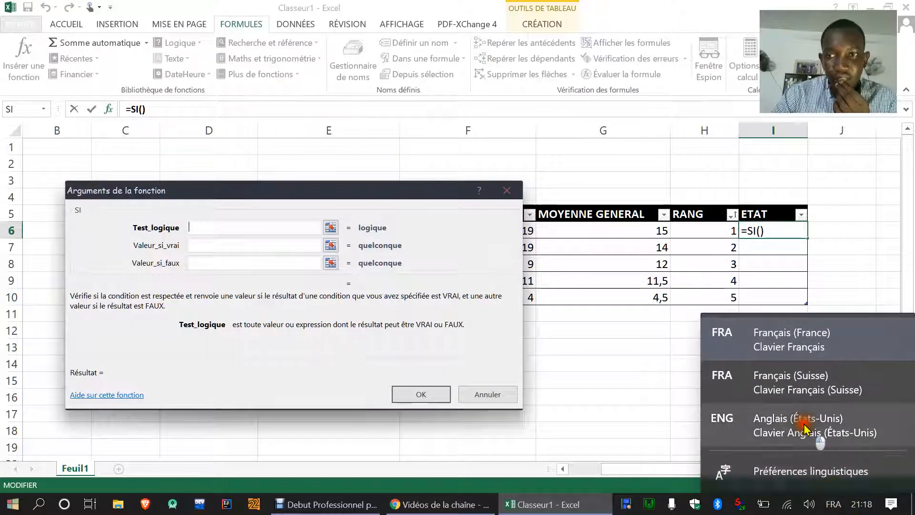
click(791, 422)
click(239, 231)
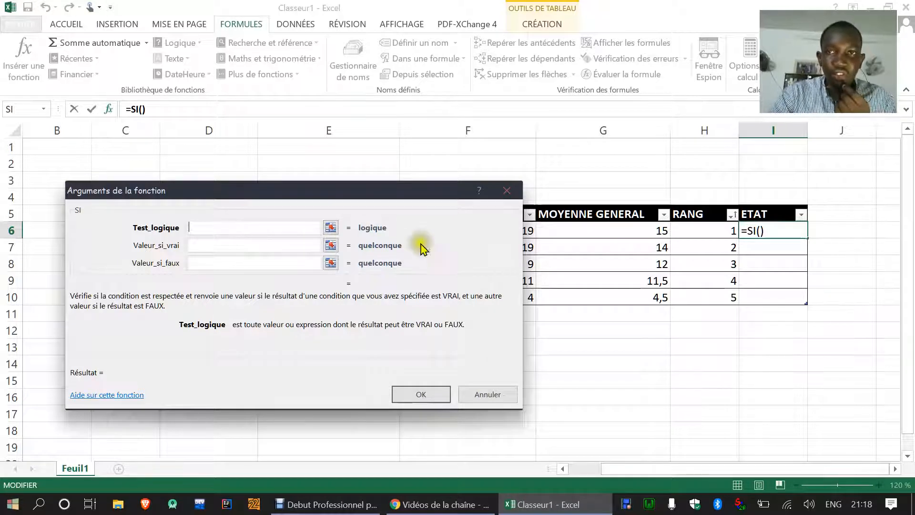
click(570, 231)
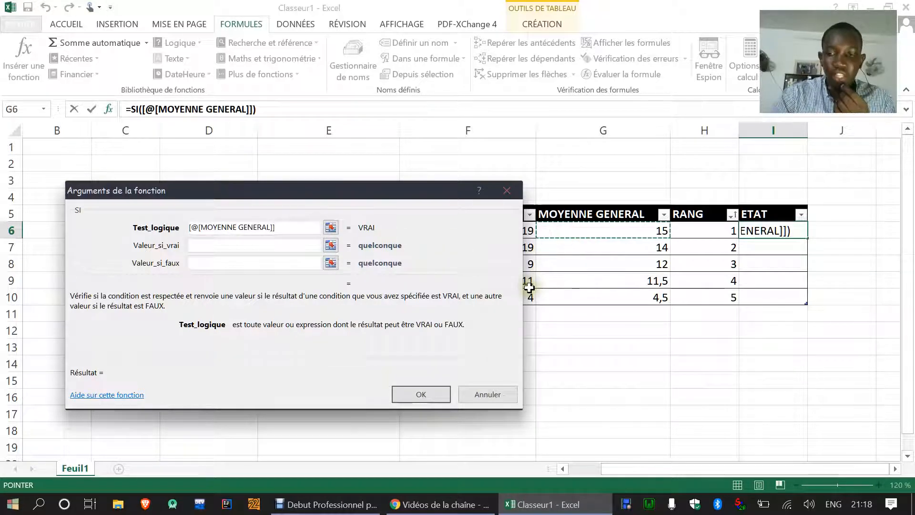
text(>)
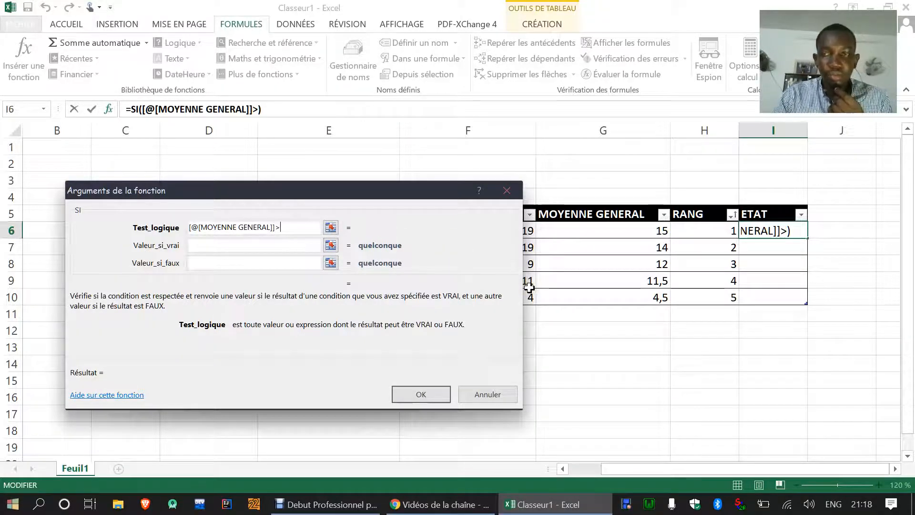
text(=)
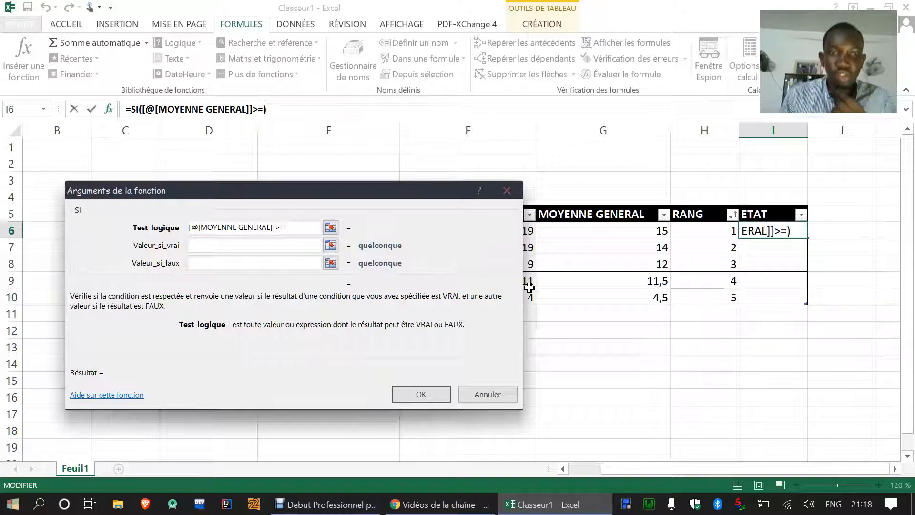
text(10)
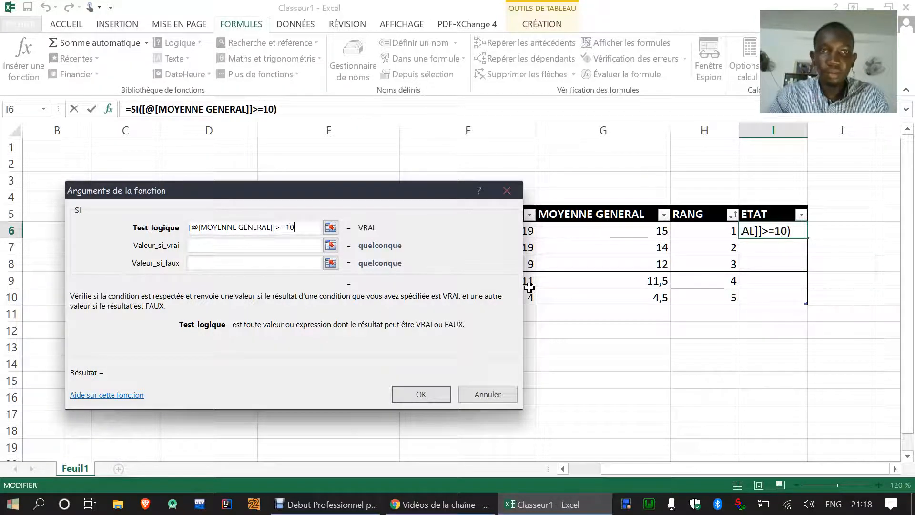
Switch back to a French keyboard layout and set Valeur_si_vrai to "passage en classe superieur".
click(281, 247)
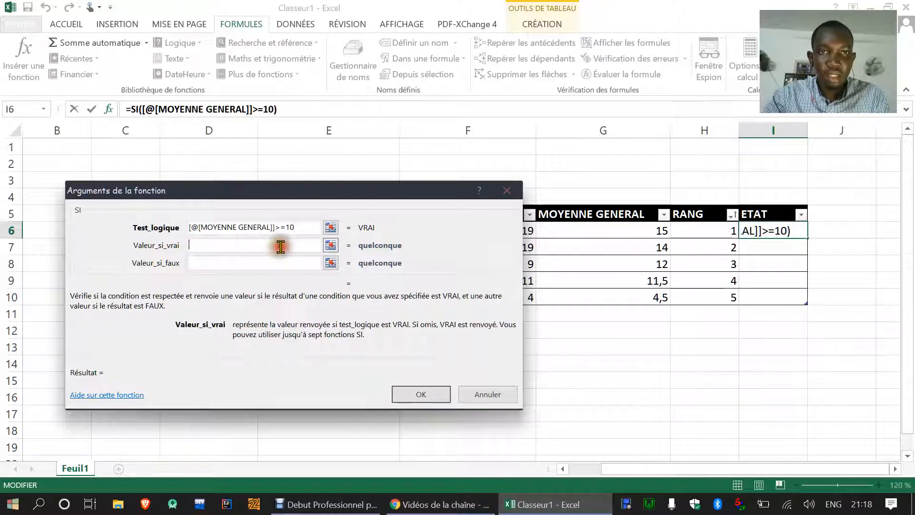
text(P)
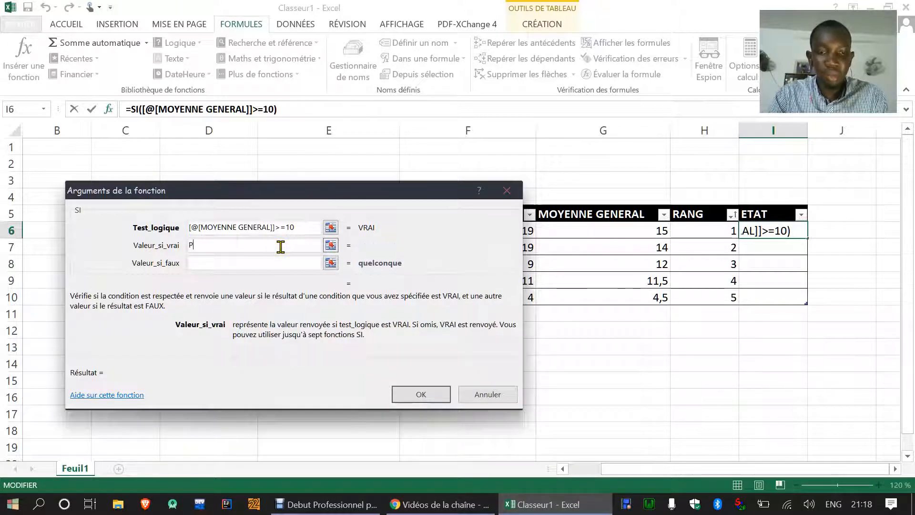
text(Q)
key(BackSpace)
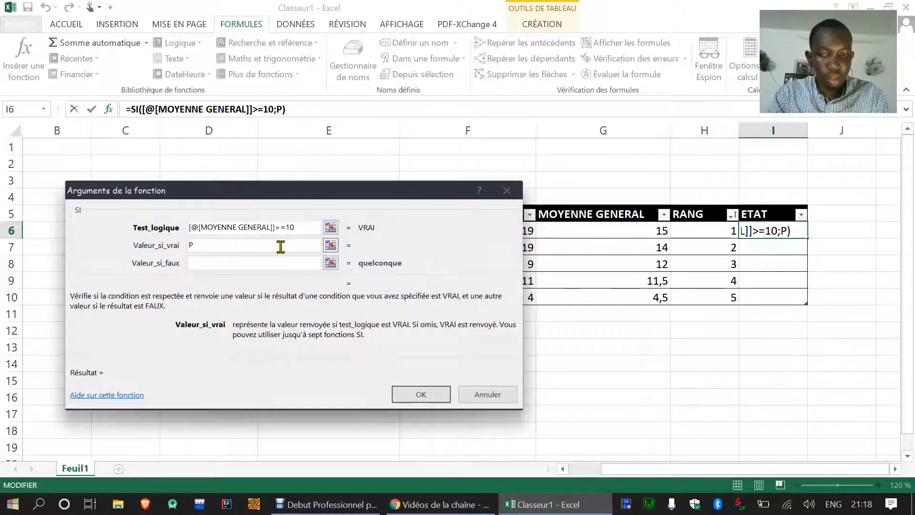
key(BackSpace)
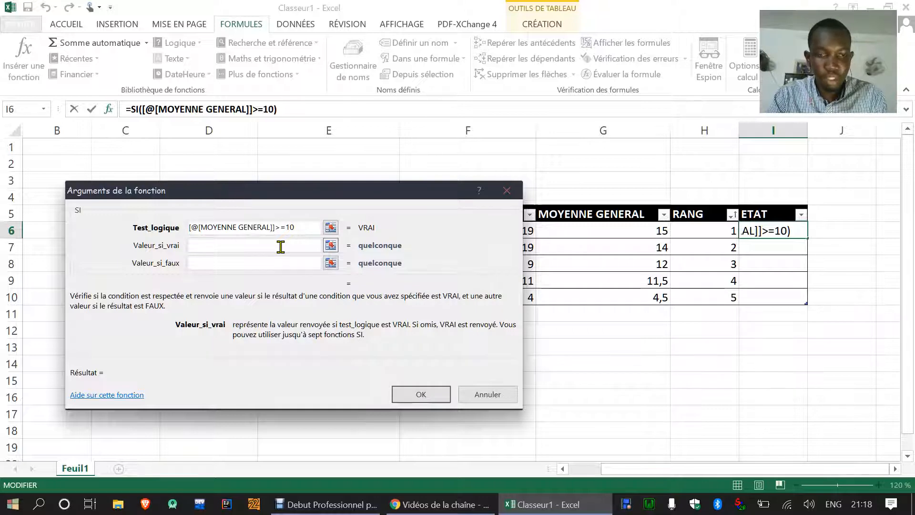
click(833, 504)
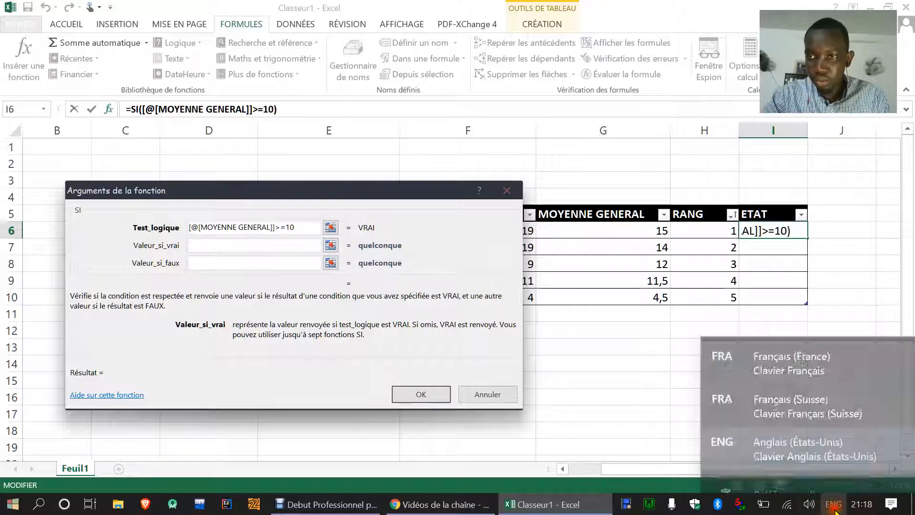
click(837, 377)
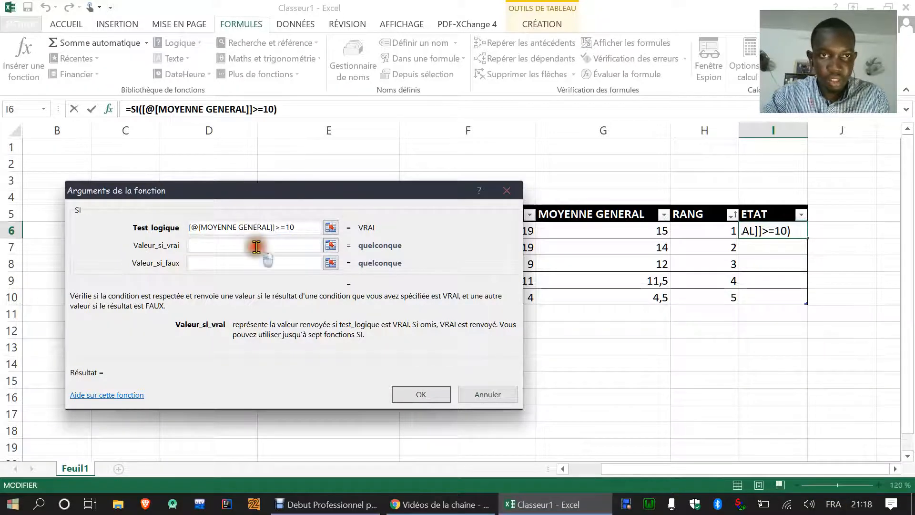
text(passa)
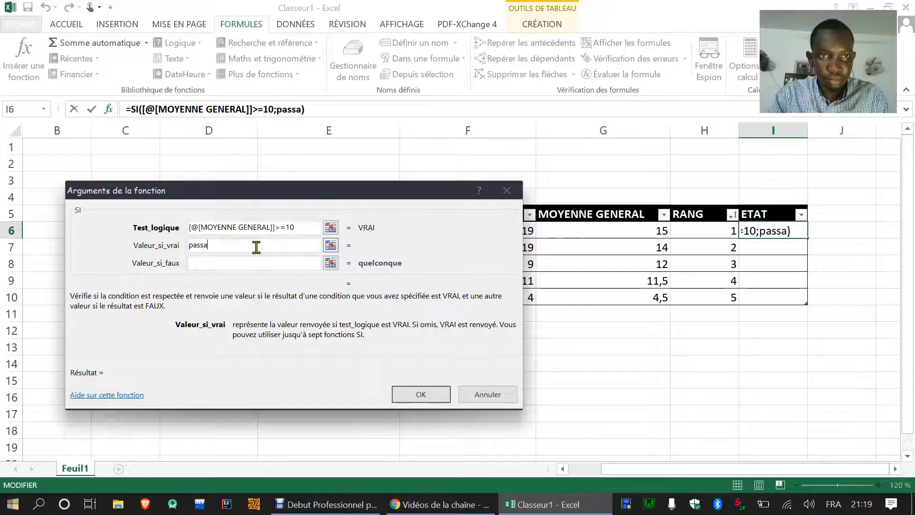
text(ge en )
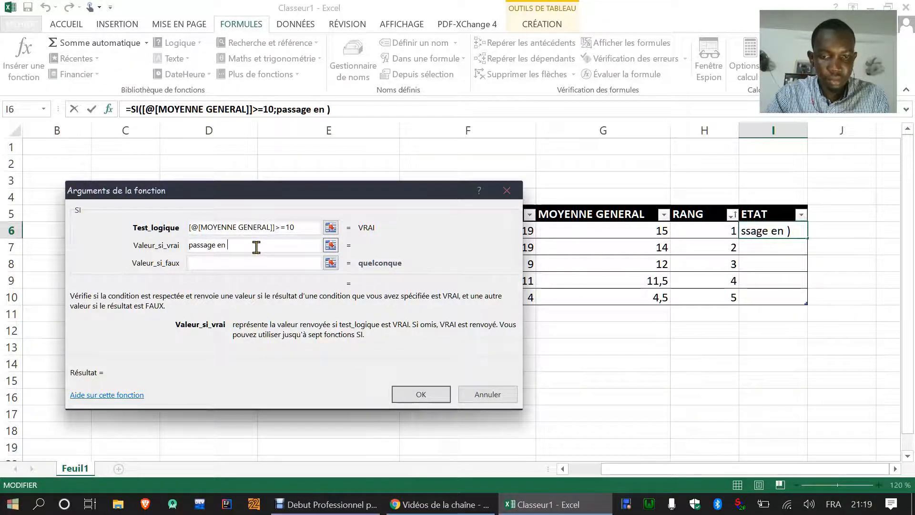
text(classe s)
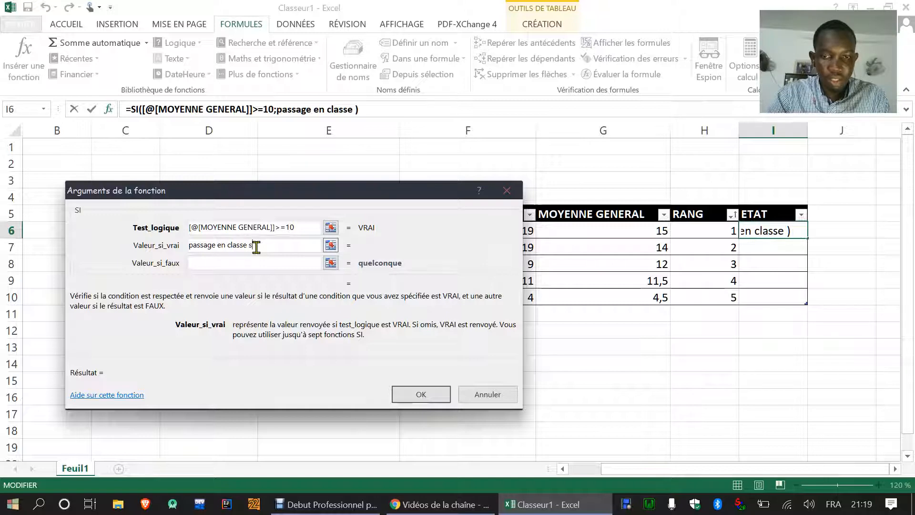
text(up)
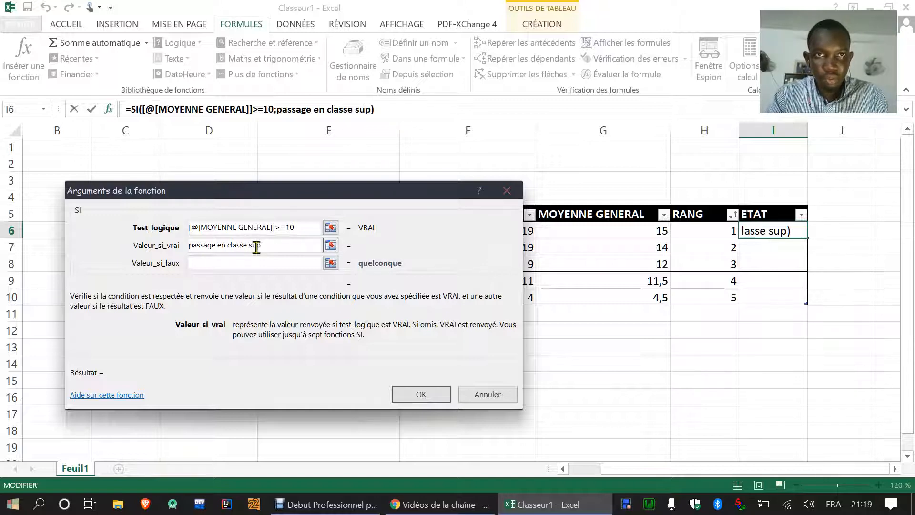
text(erieur)
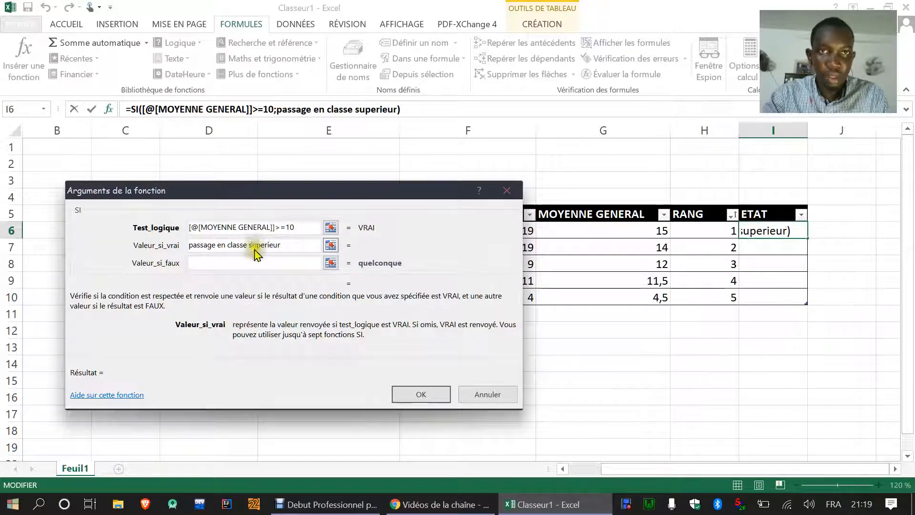
Set Valeur_si_faux to "redoublement de classe" and apply the SI formula to the ETAT column.
click(223, 260)
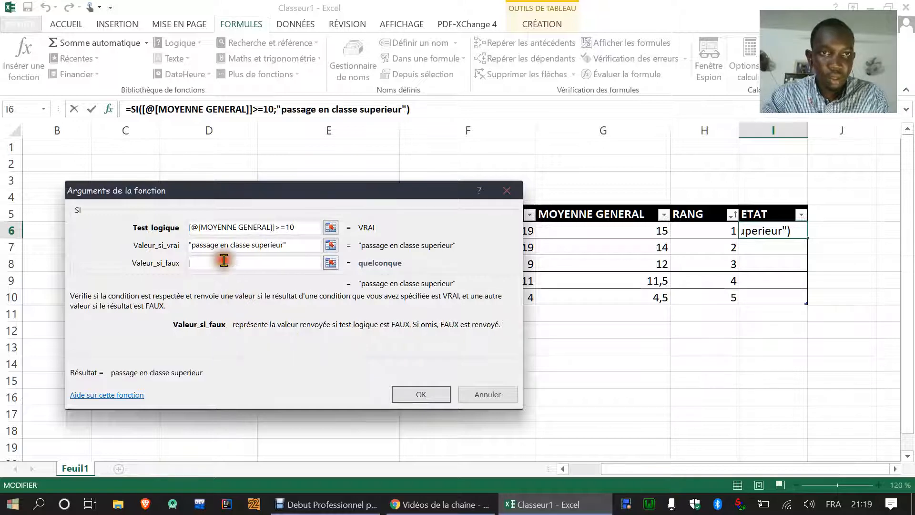
text(re)
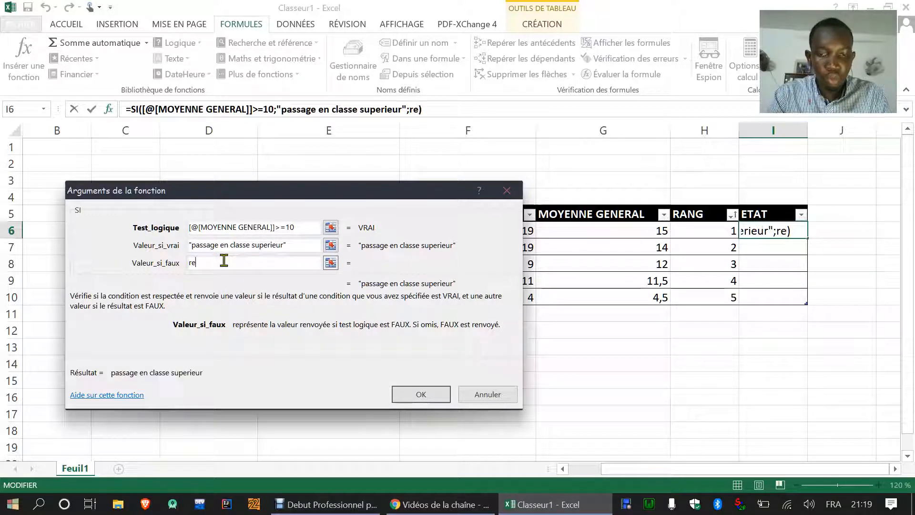
text(doublement)
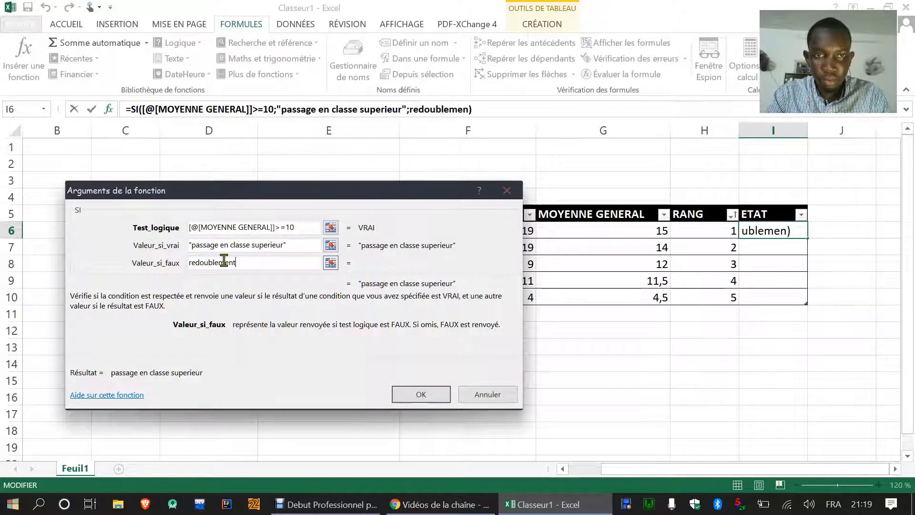
text( de classe)
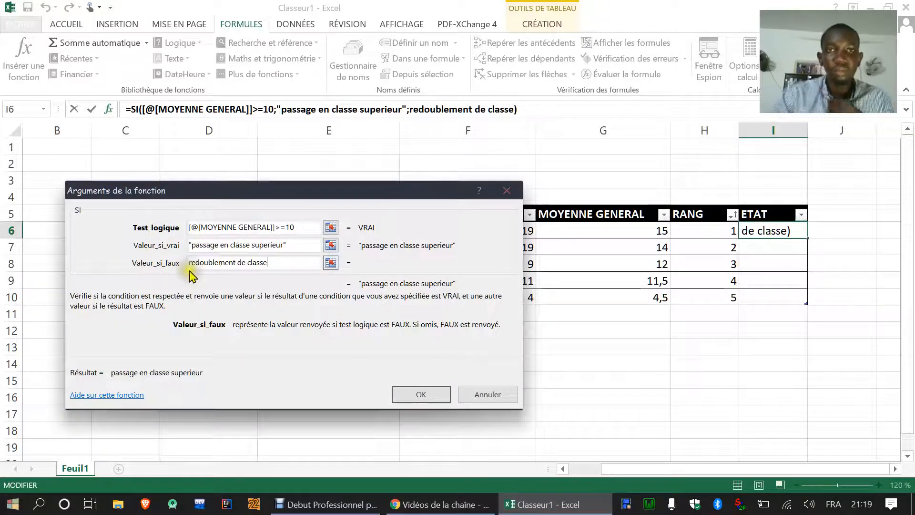
click(411, 263)
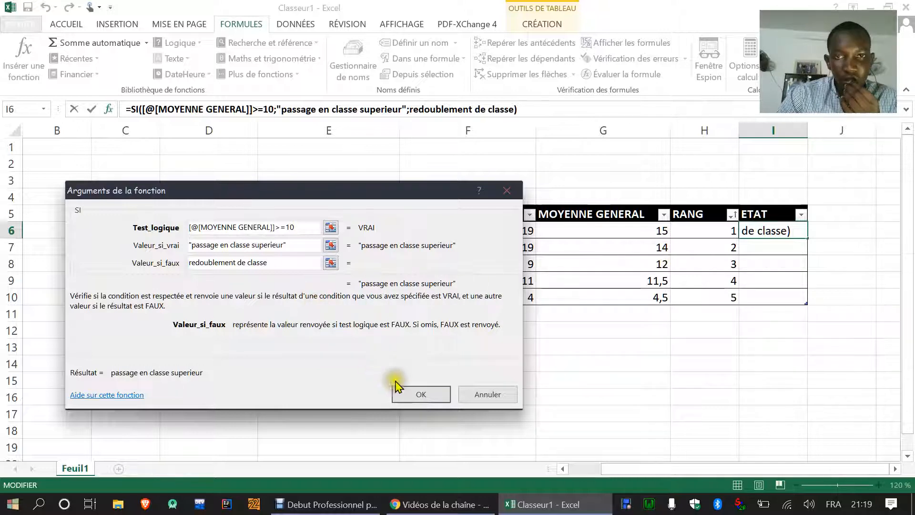
click(415, 394)
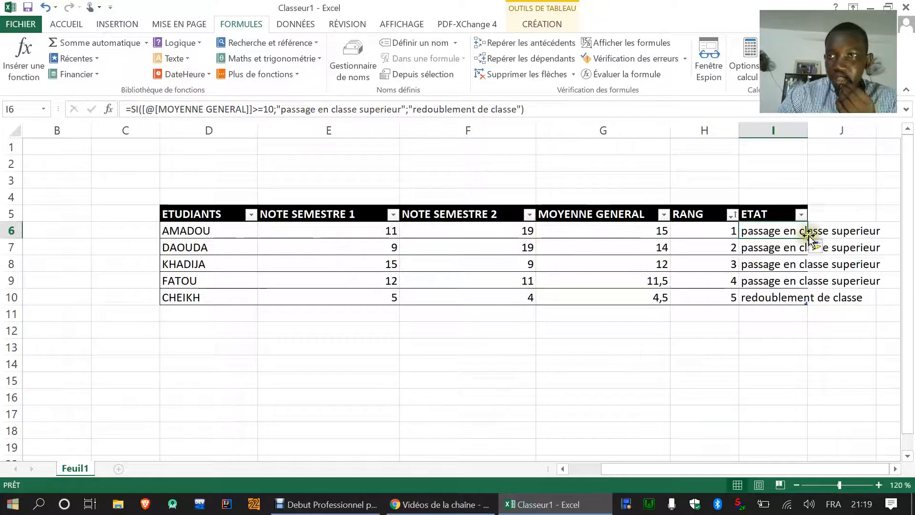
Widen column I to fit the ETAT text and compare the students' general averages with their ETAT values.
drag(807, 129, 882, 123)
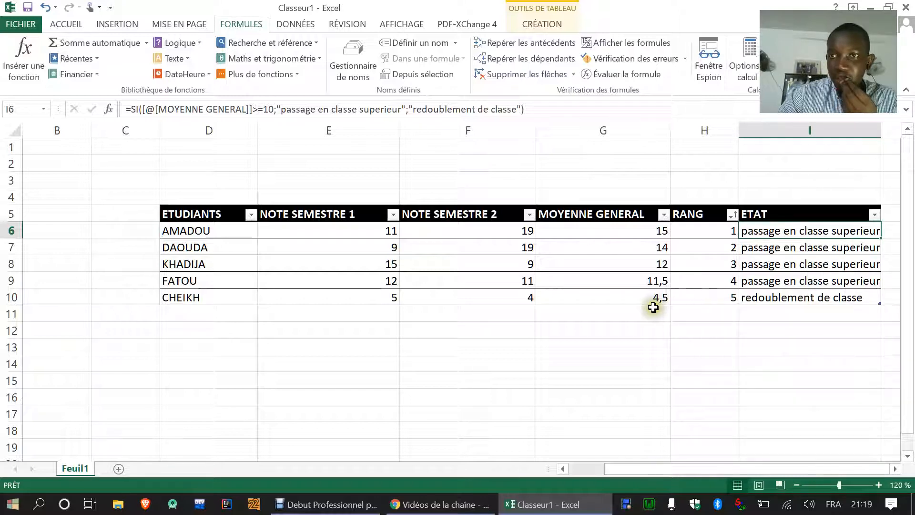
click(647, 231)
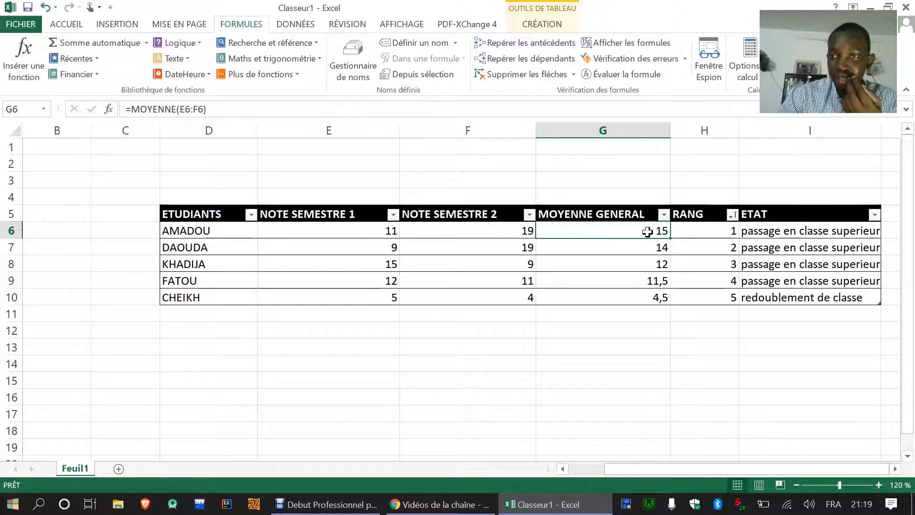
click(642, 248)
click(637, 265)
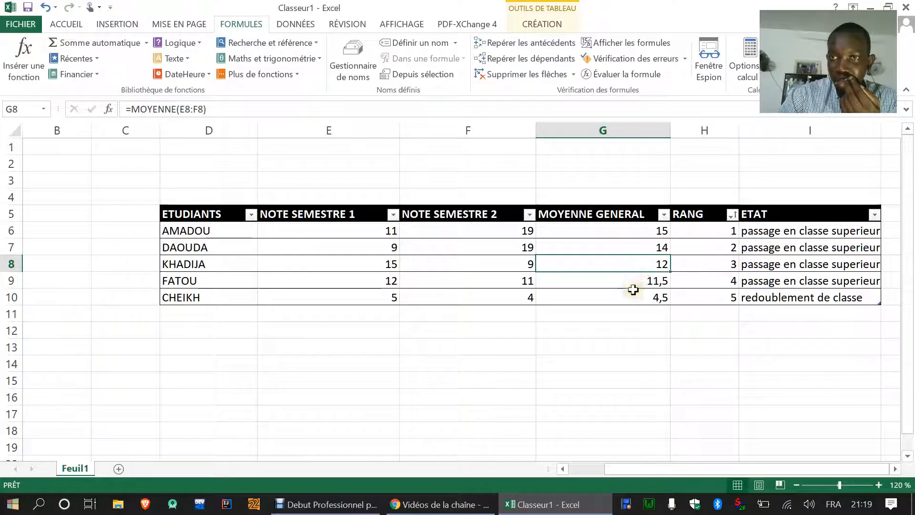
click(632, 290)
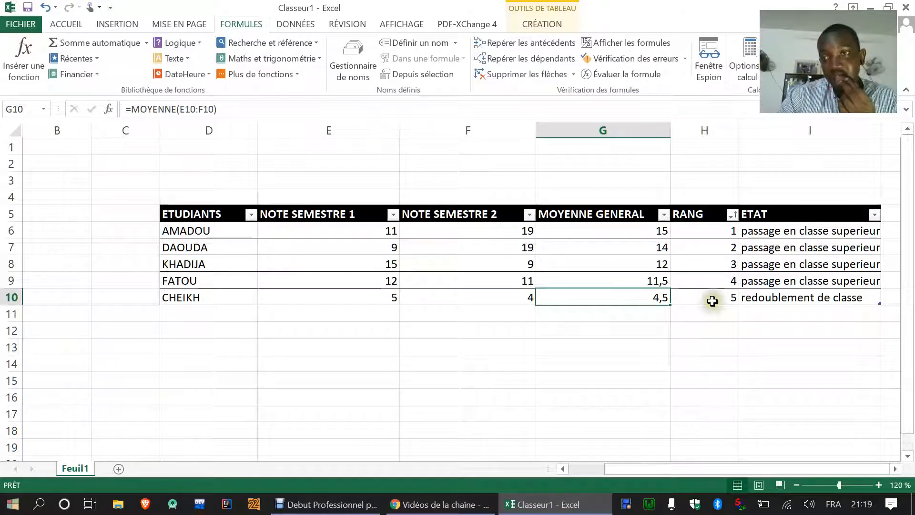
click(785, 298)
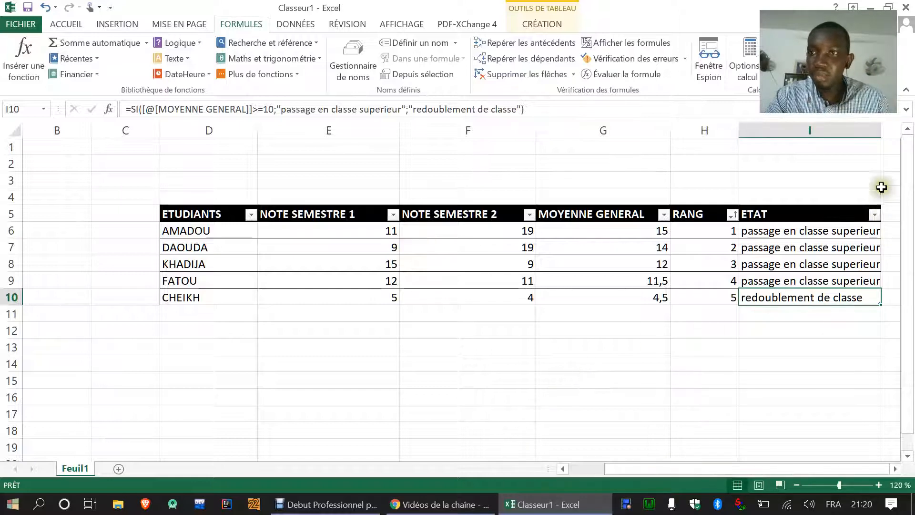
drag(881, 127, 887, 127)
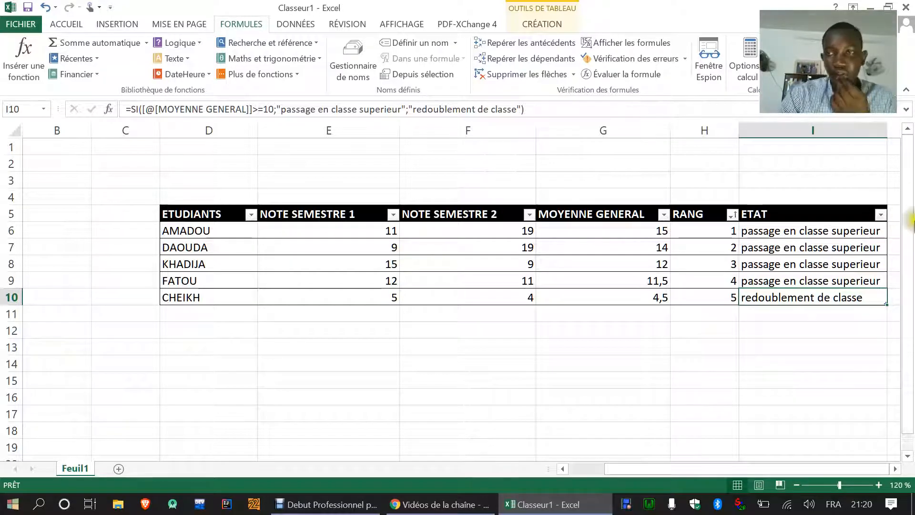
click(776, 216)
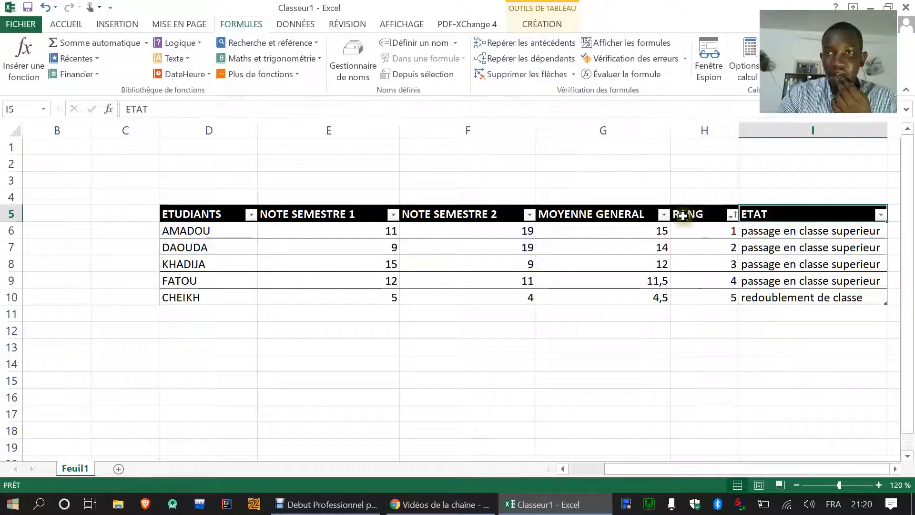
click(687, 214)
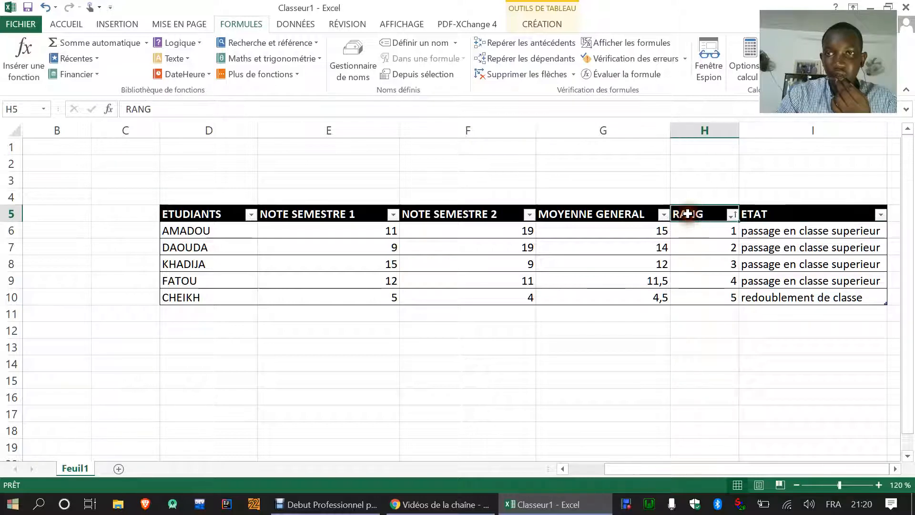
click(584, 215)
drag(744, 469, 909, 404)
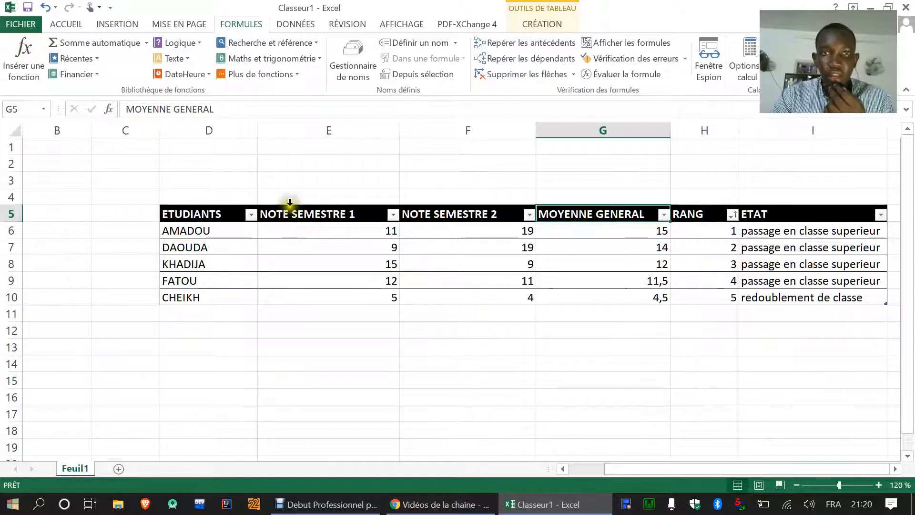
Move the whole table one column left so it starts at C5, and widen column H to fit the ETAT text.
drag(212, 218, 814, 296)
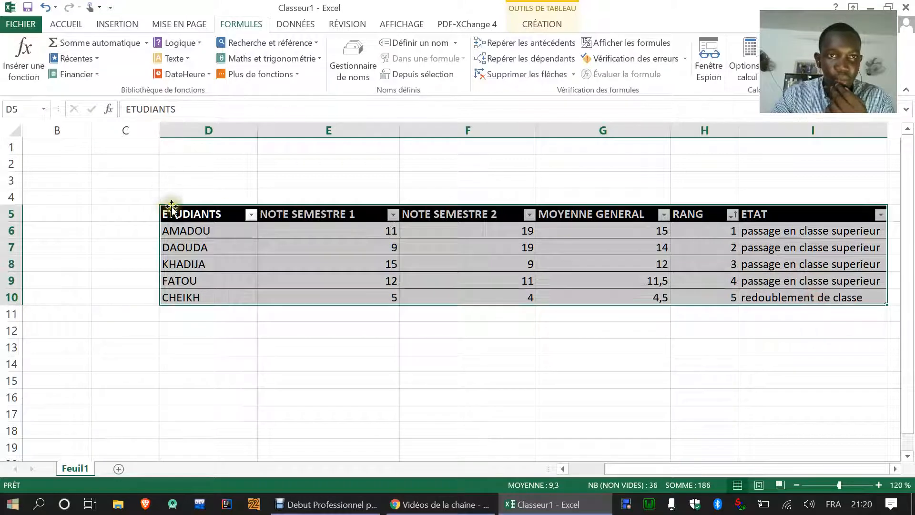
drag(171, 208, 119, 214)
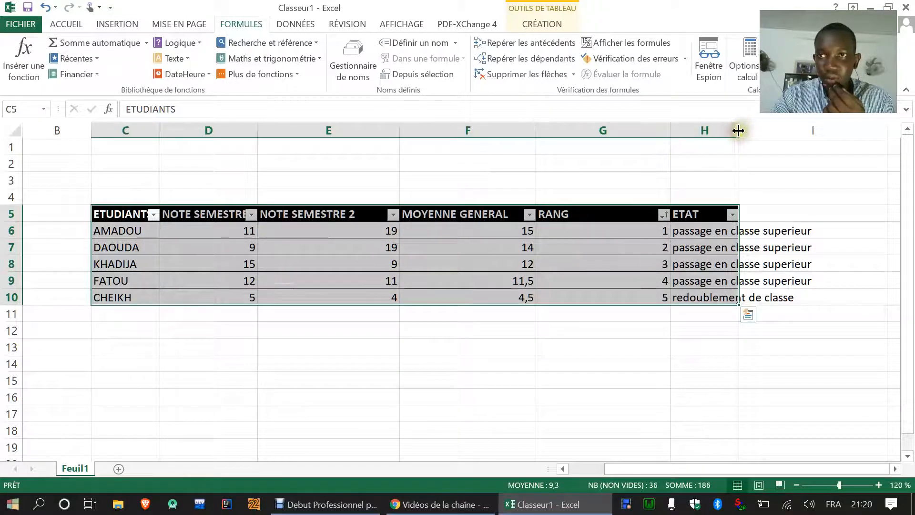
drag(738, 131, 813, 138)
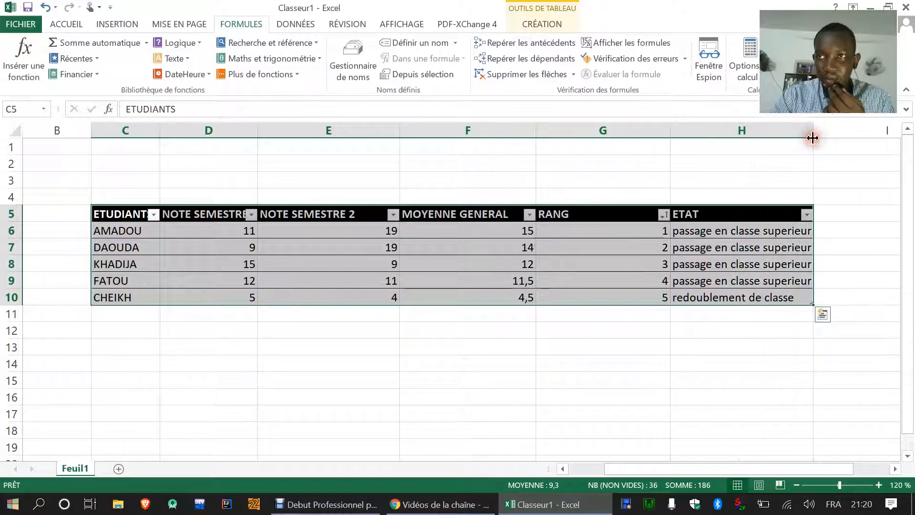
Narrow column I and add a GRAPHE column to the table by entering that header in I5.
drag(813, 470, 894, 447)
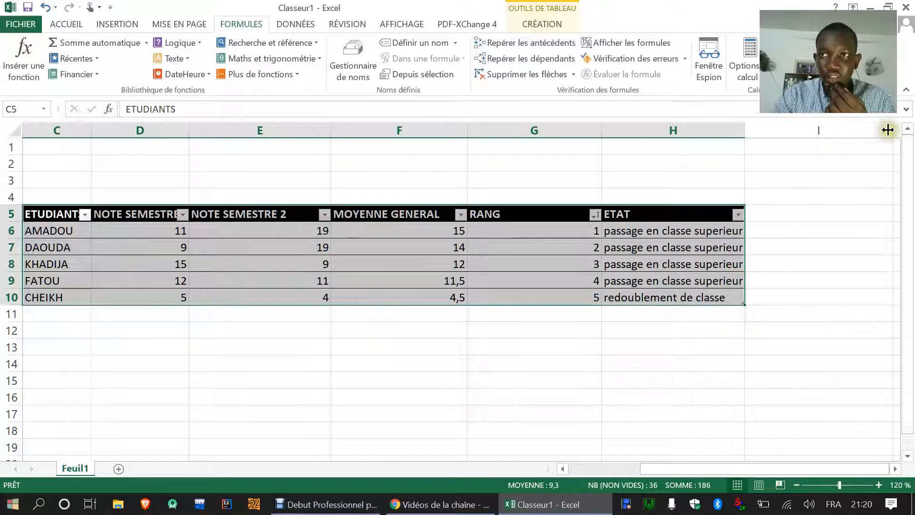
drag(892, 130, 828, 130)
click(769, 212)
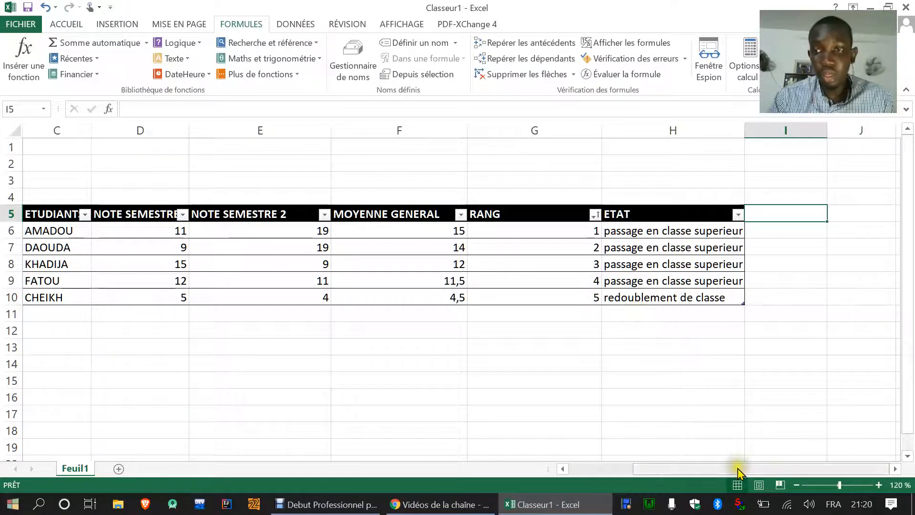
click(766, 215)
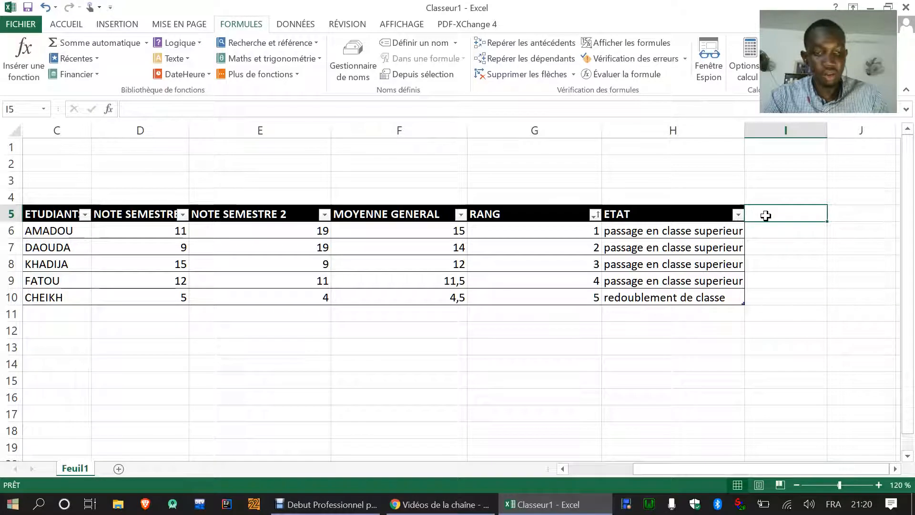
text(GRAPHE)
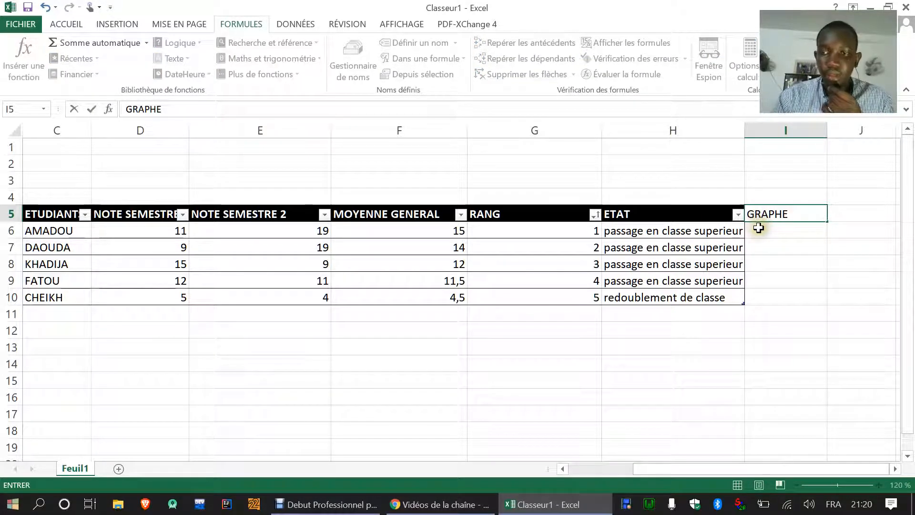
key(Return)
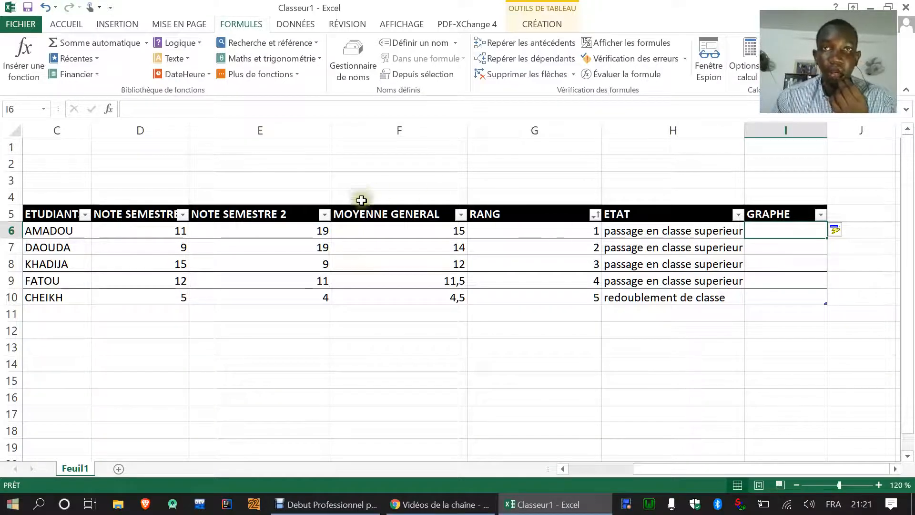
Try to insert a 3D pie chart from the table range C5:H10, ETAT column included, and undo it.
click(98, 24)
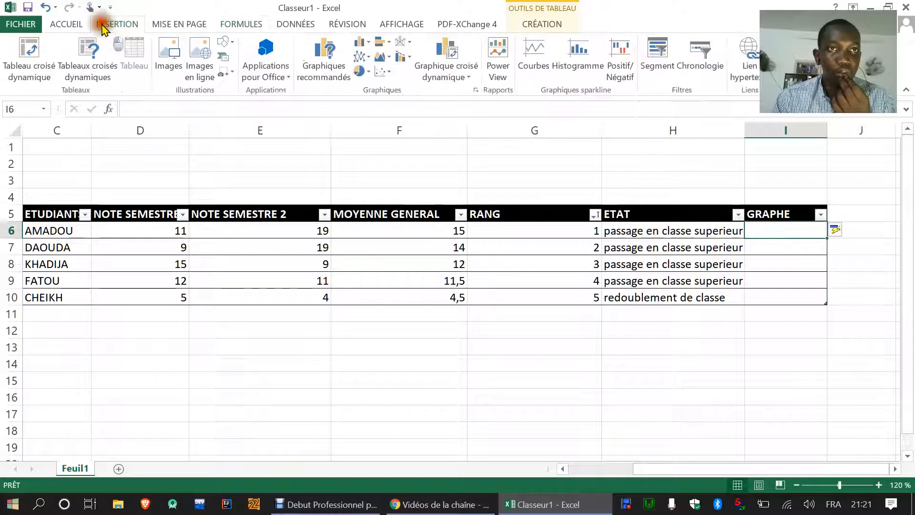
scroll(614, 194, down, 1)
scroll(615, 195, up, 1)
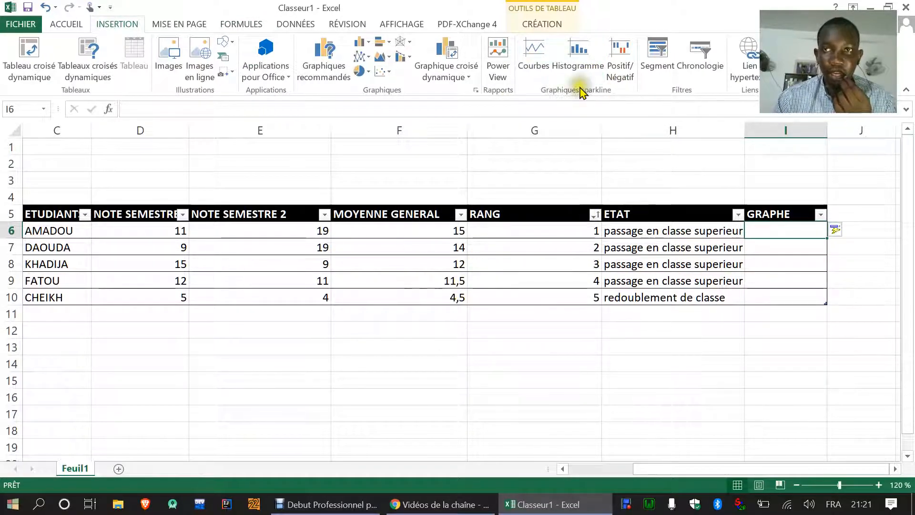
drag(705, 234, 23, 234)
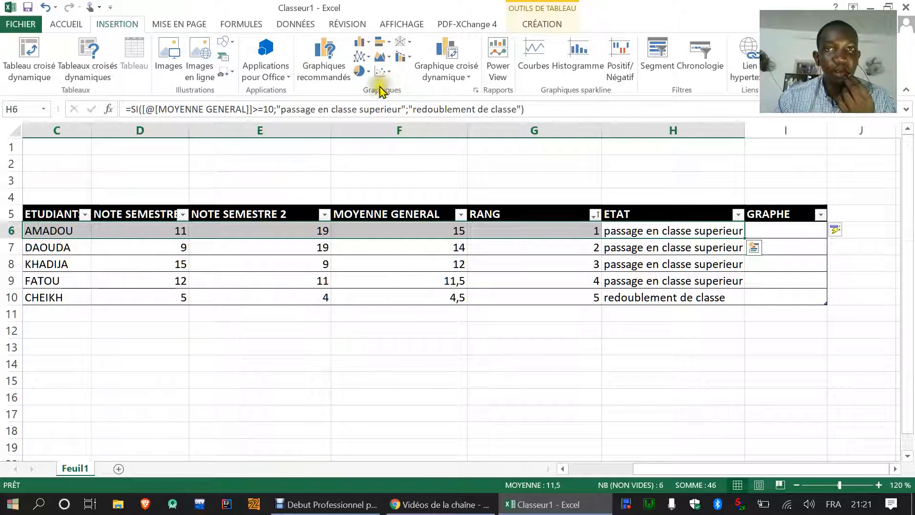
click(593, 252)
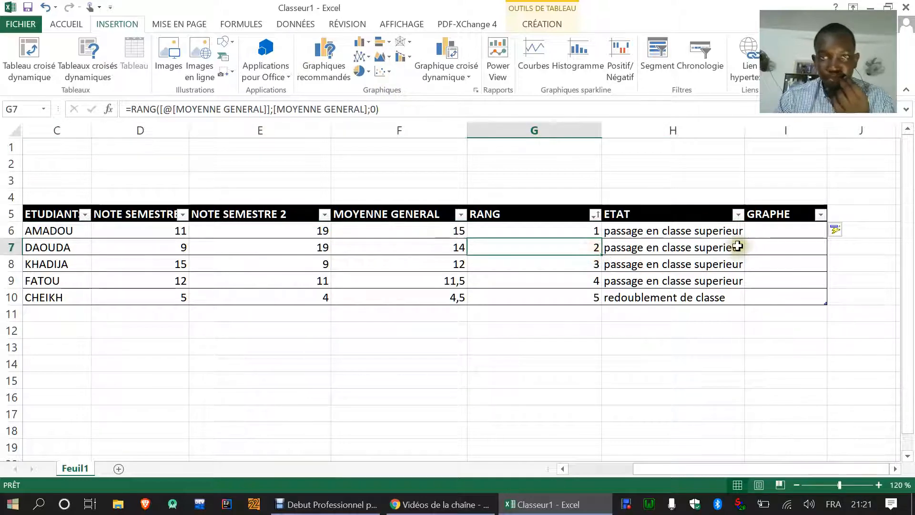
drag(41, 215, 705, 295)
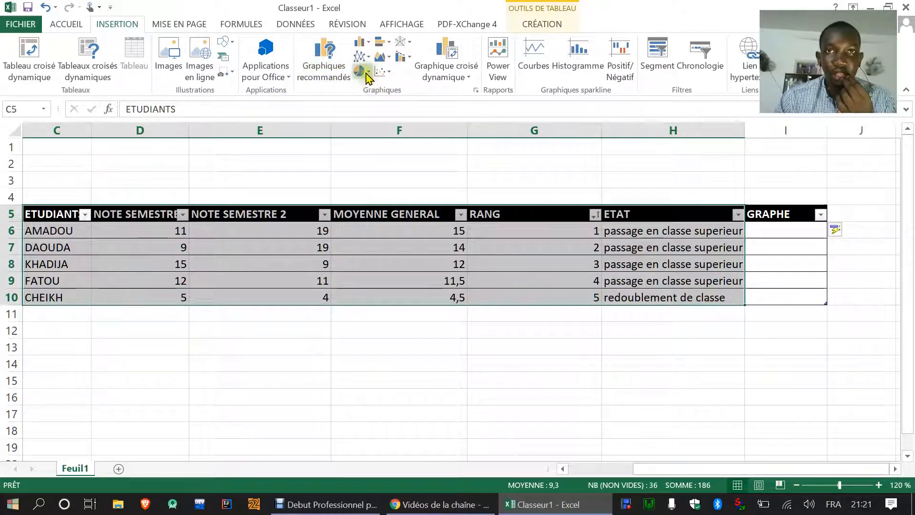
click(367, 48)
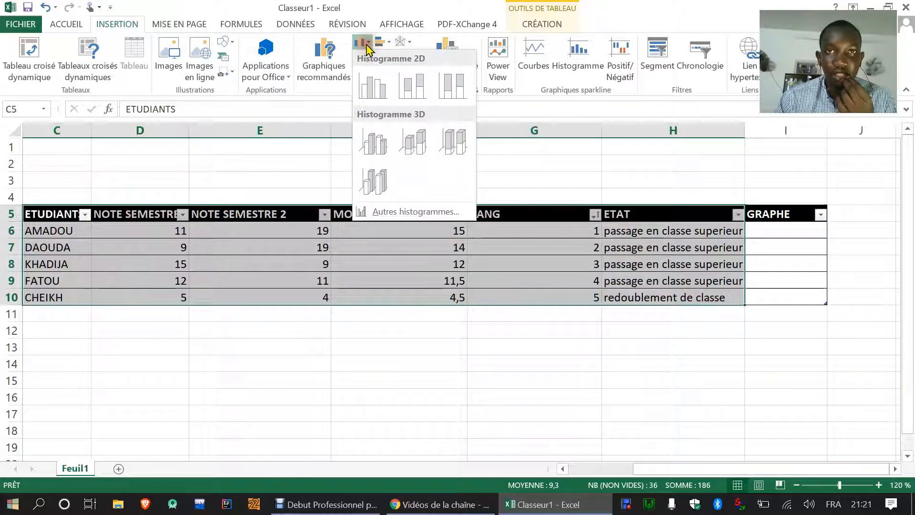
click(365, 46)
click(369, 72)
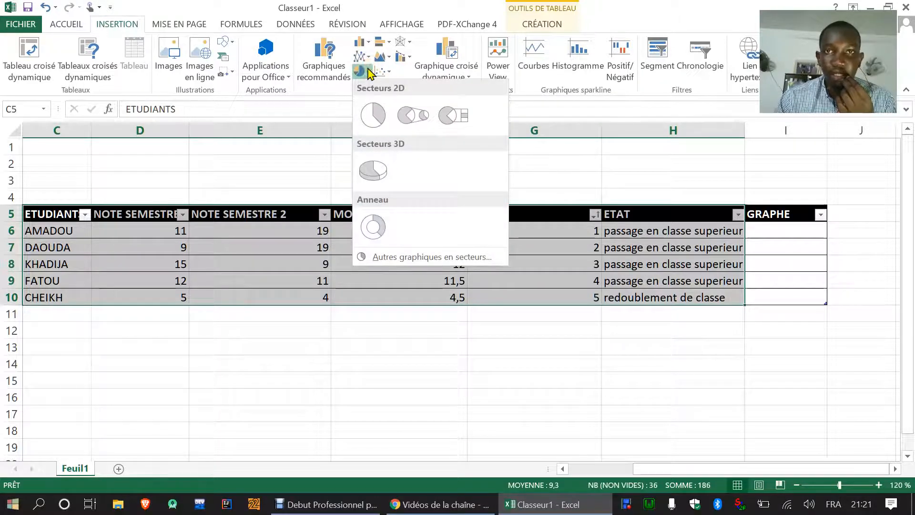
click(376, 174)
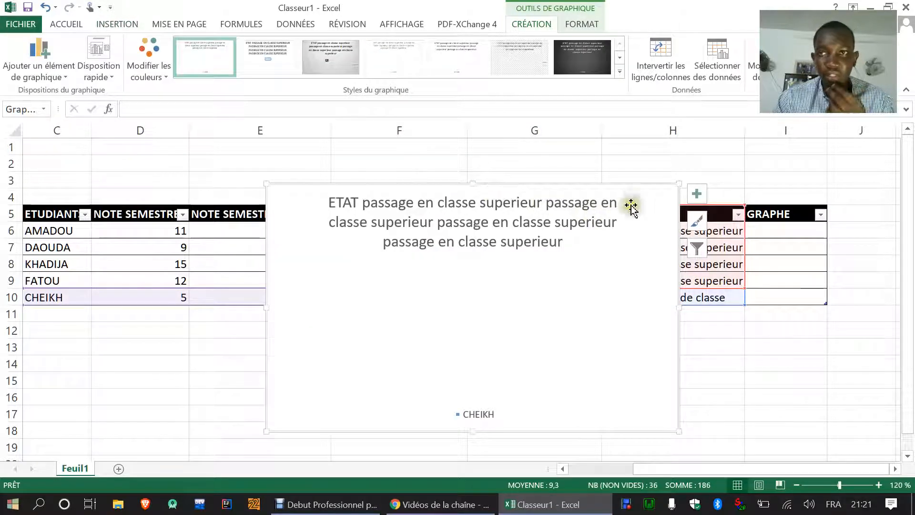
key(ctrl+z)
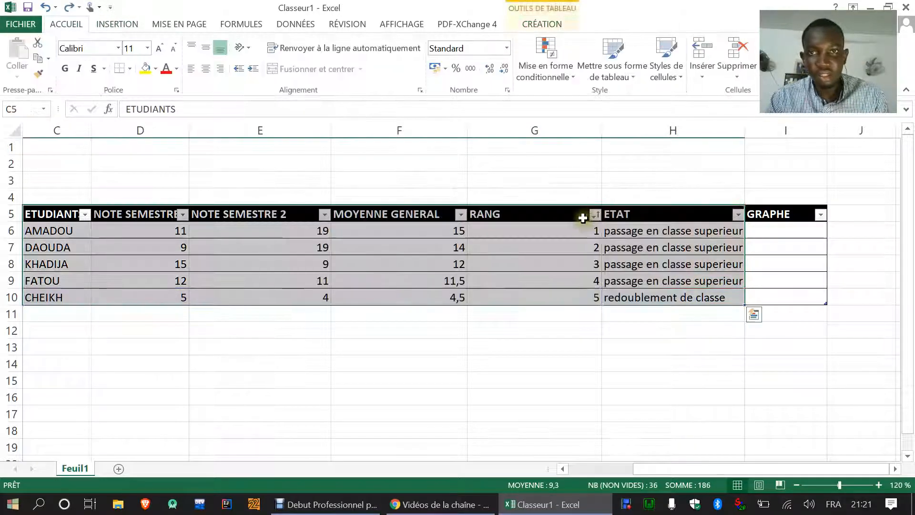
Try a 3D pie chart on the range C5:G10, without the ETAT column, and delete the chart.
click(192, 315)
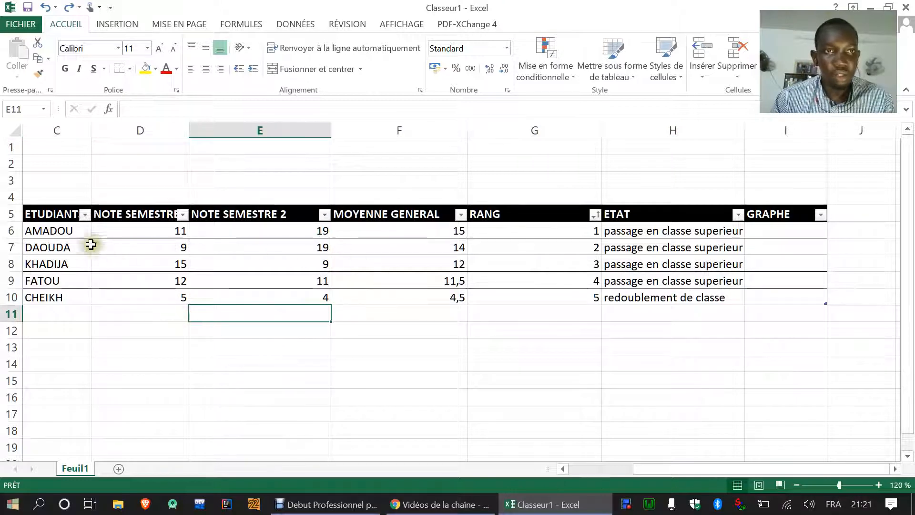
drag(41, 216, 527, 302)
click(120, 25)
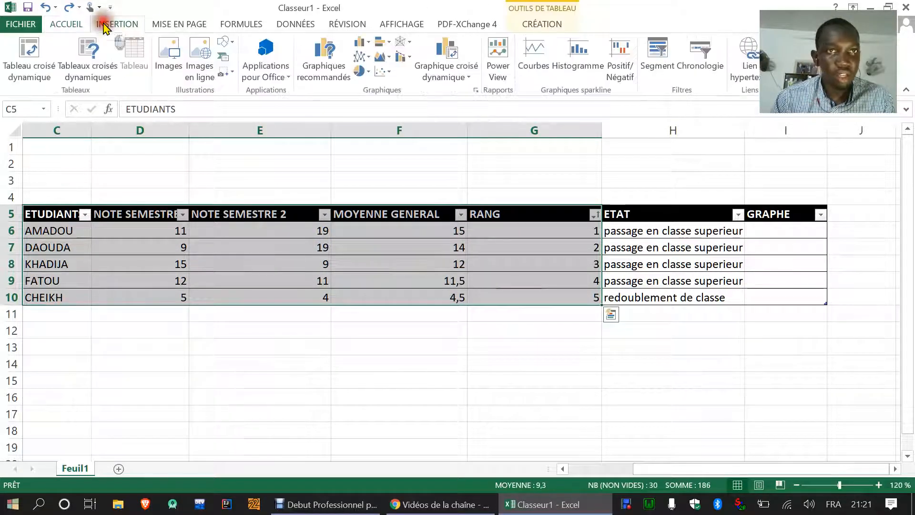
click(370, 73)
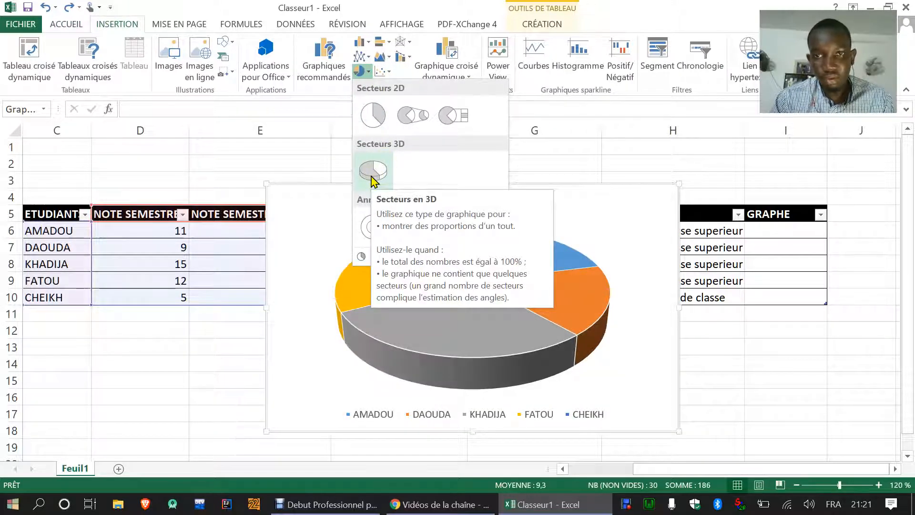
click(371, 176)
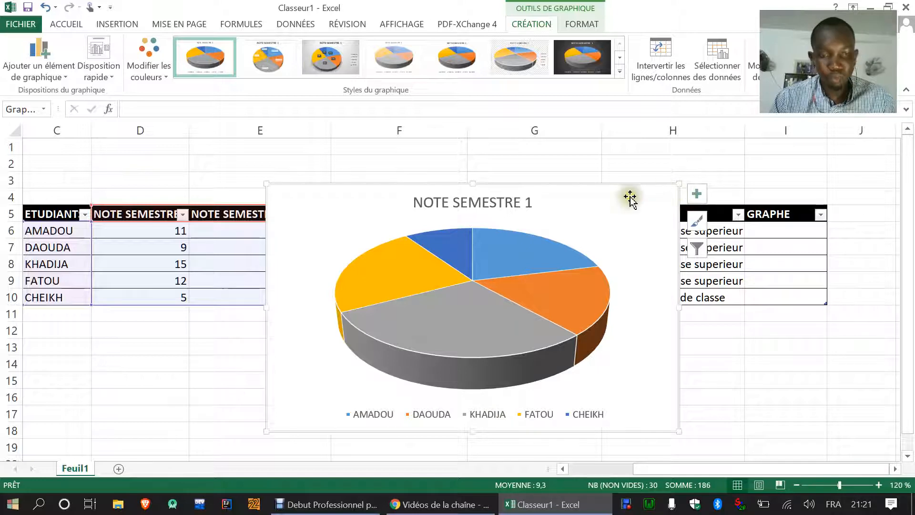
key(Delete)
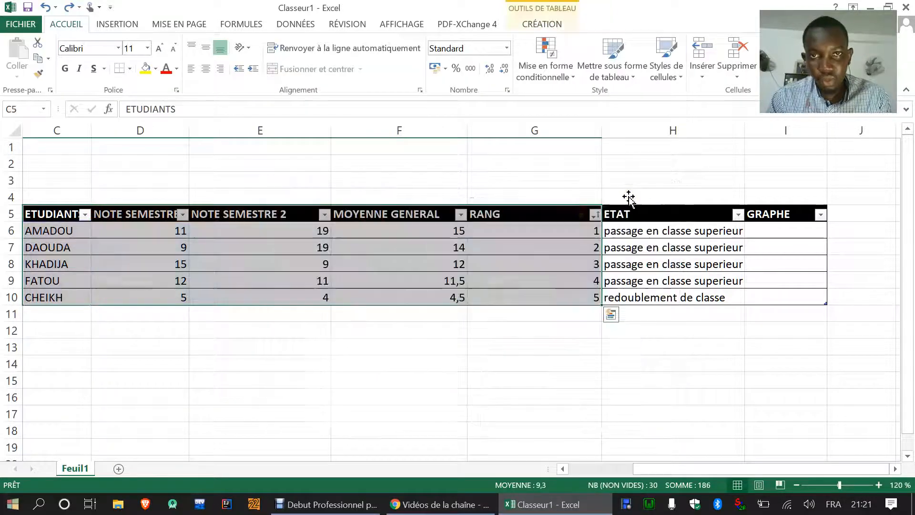
Insert a line sparkline (Courbes) in I6 using the first student's two semester grades, D6:E6, as data range.
click(780, 231)
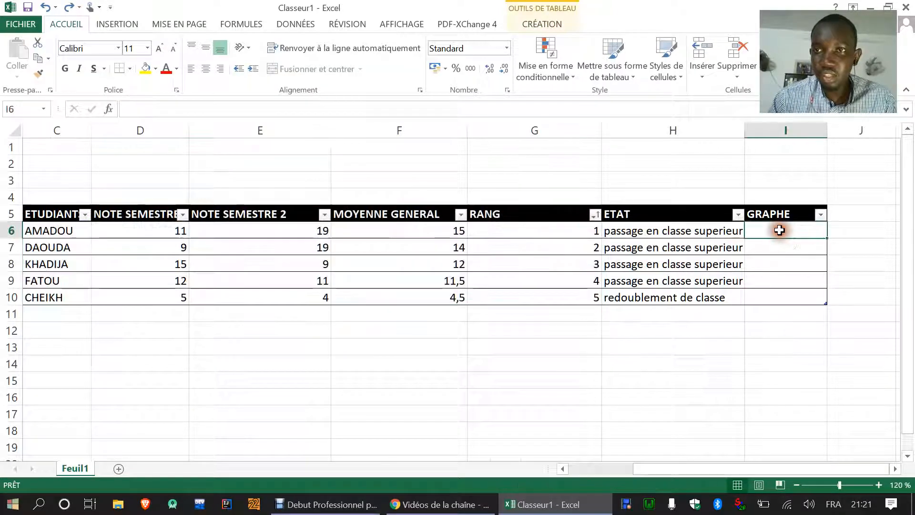
click(107, 24)
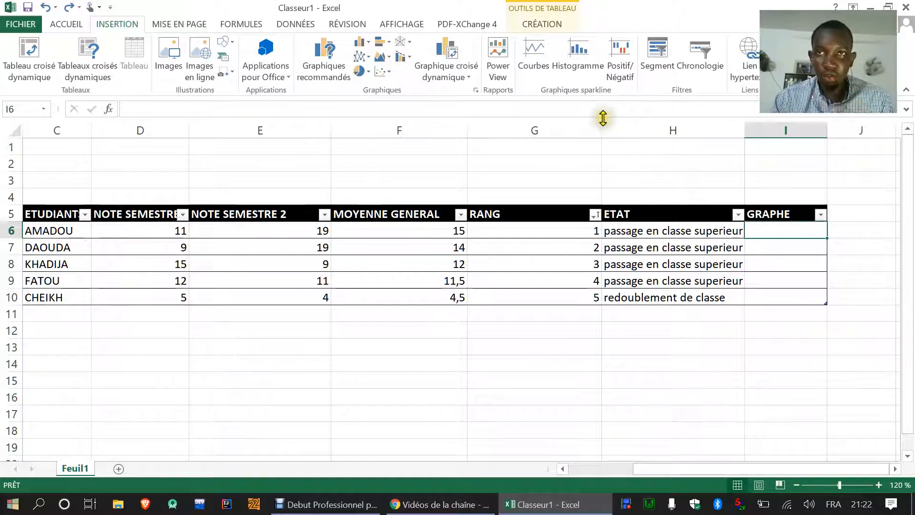
click(533, 59)
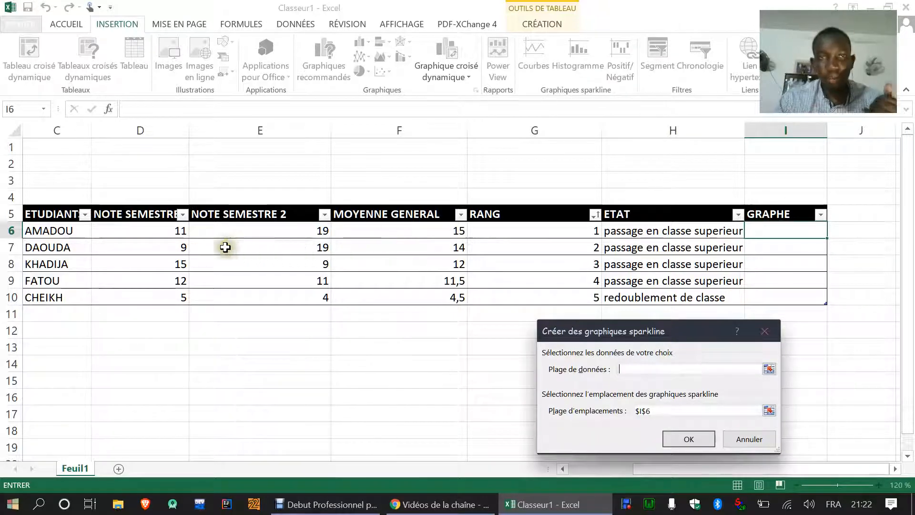
drag(130, 232, 259, 241)
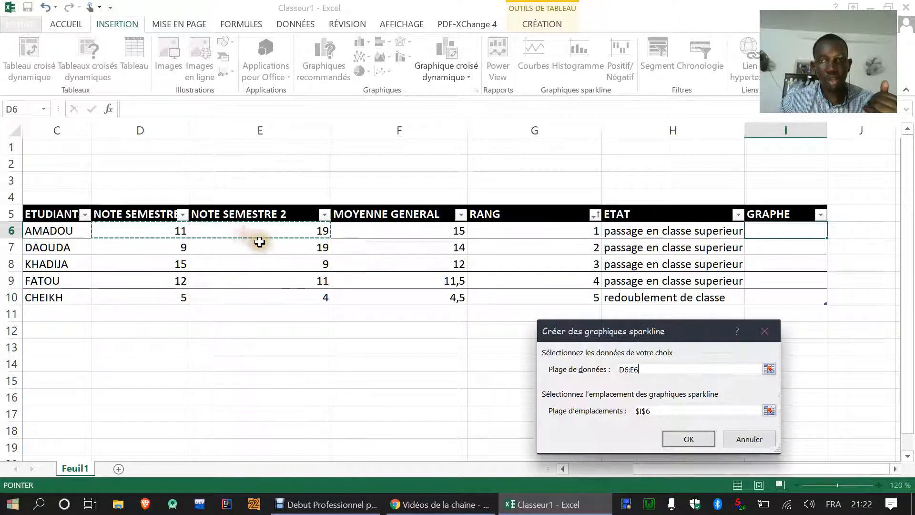
click(687, 439)
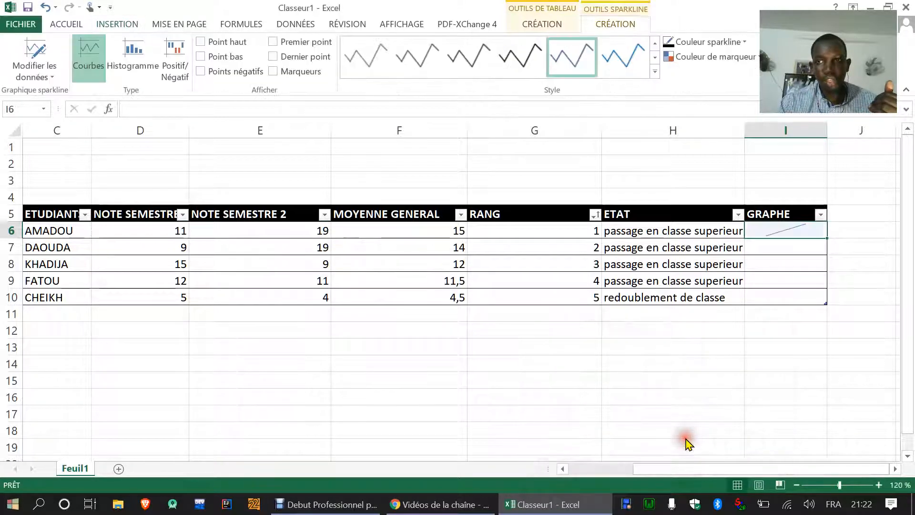
Check the first student's two semester grades against the sparkline and fill the sparkline down the GRAPHE column to I10.
click(161, 234)
click(278, 235)
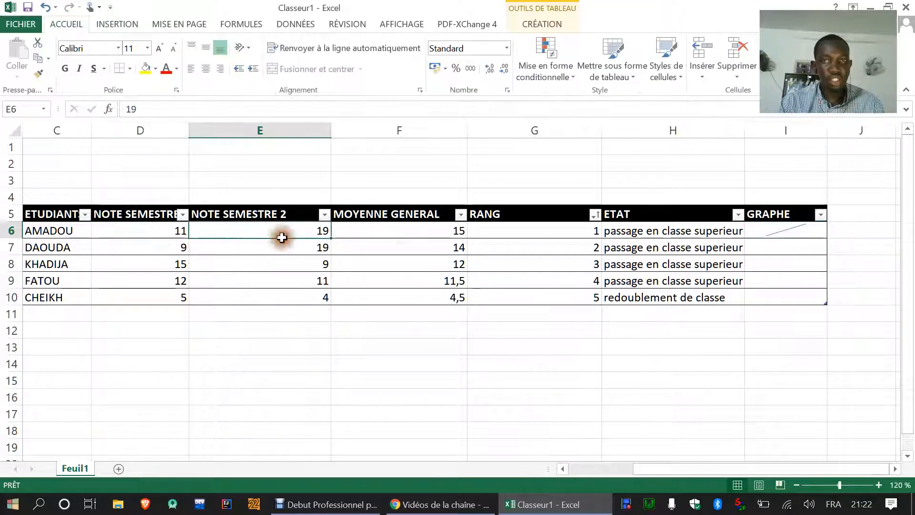
click(776, 231)
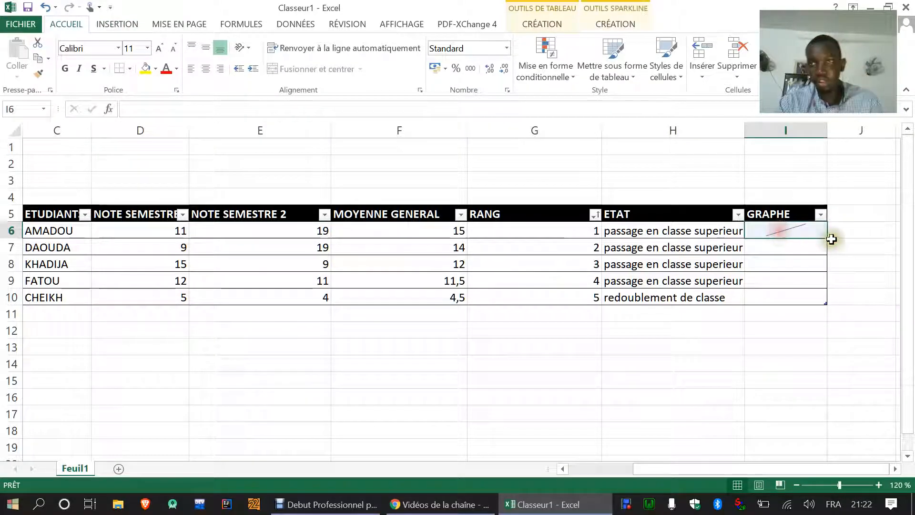
drag(826, 238, 826, 313)
click(568, 380)
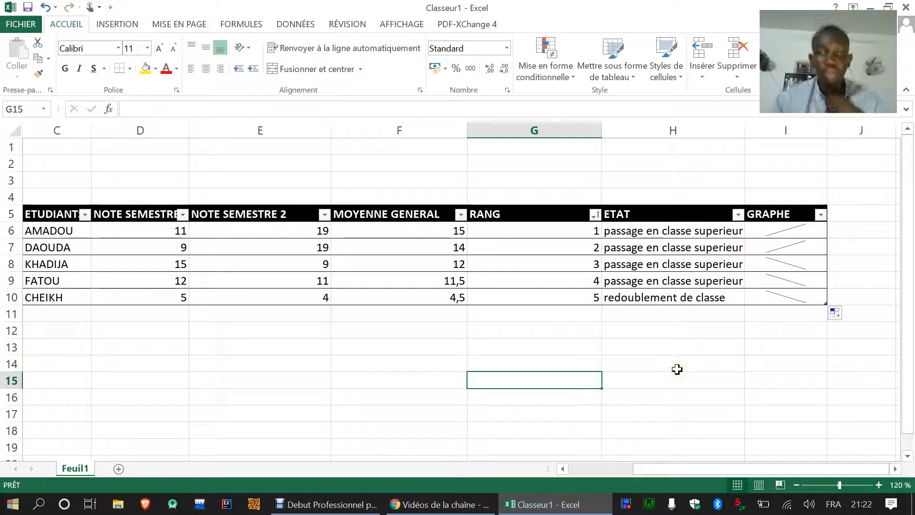
Add a second worksheet to the workbook and rename it with the name of the first student in the table.
scroll(221, 293, down, 1)
scroll(221, 367, up, 1)
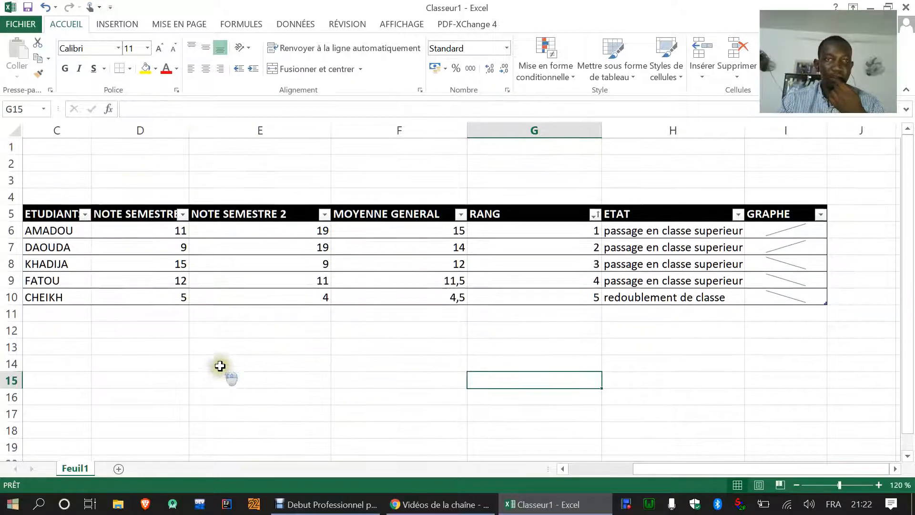
drag(670, 469, 445, 470)
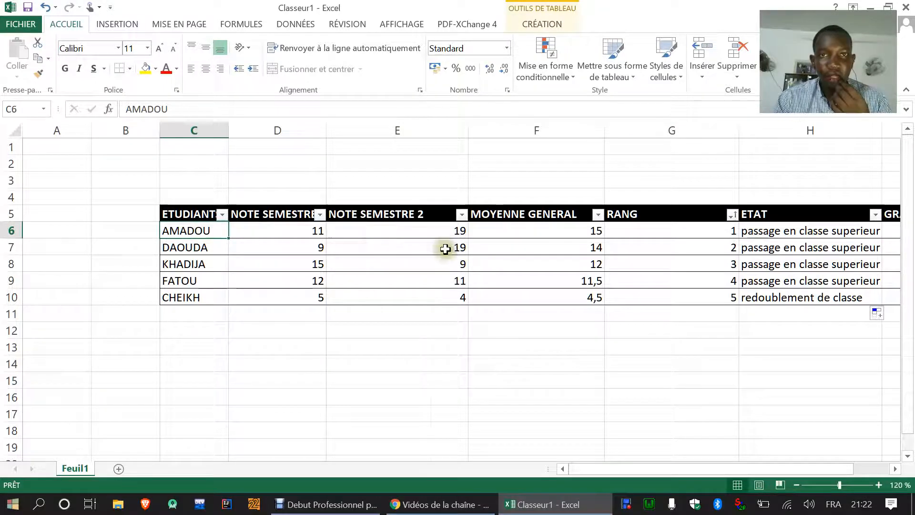
click(118, 469)
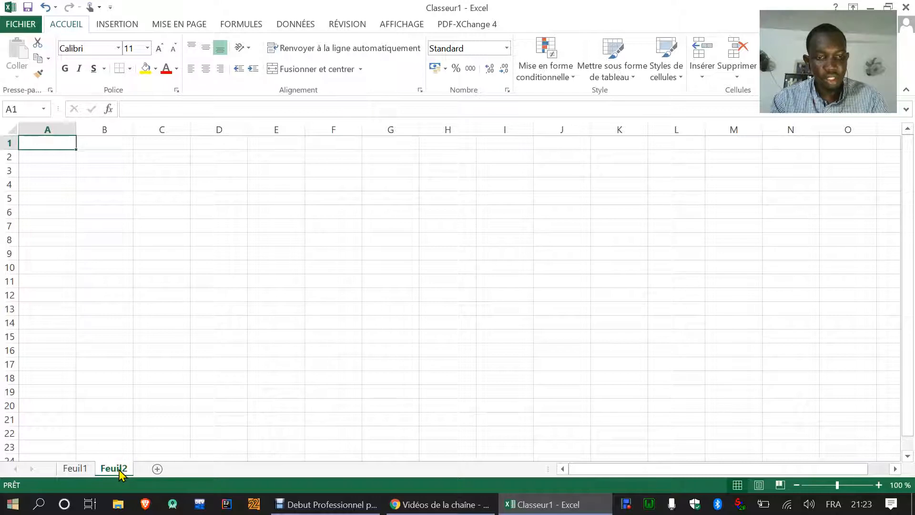
text(a)
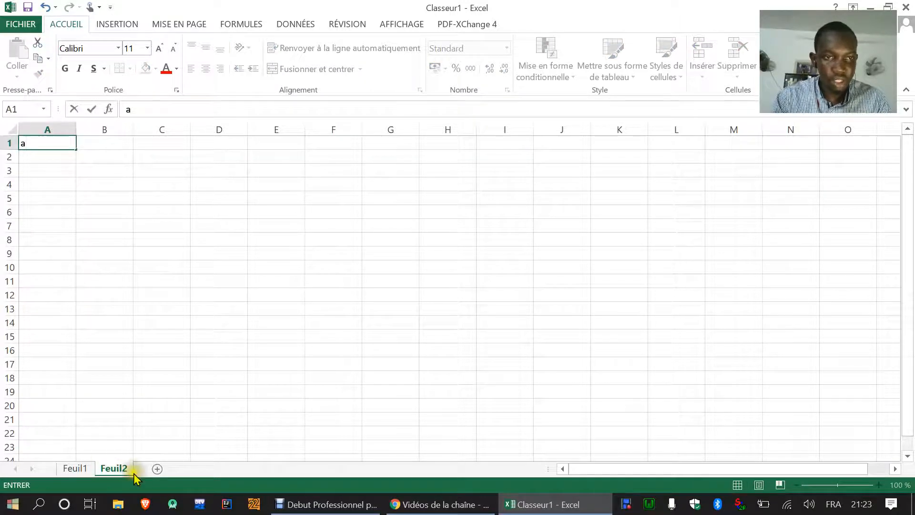
click(120, 469)
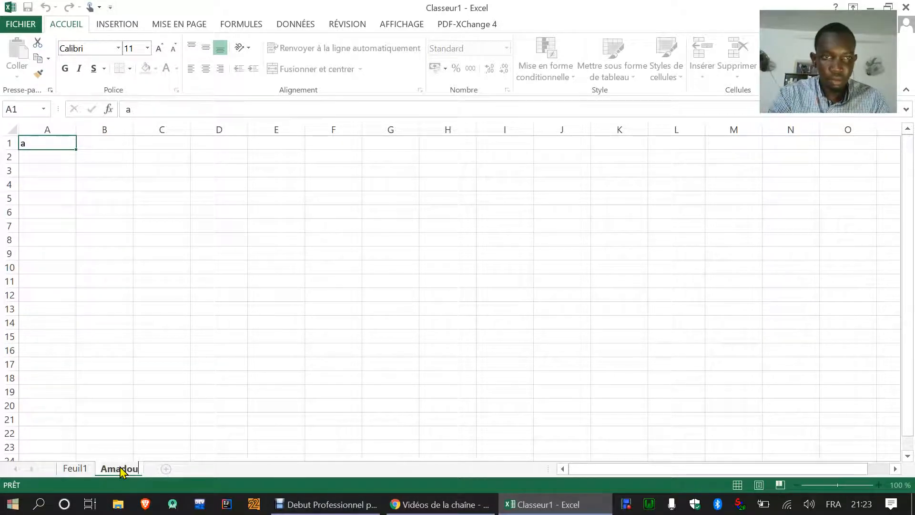
key(Return)
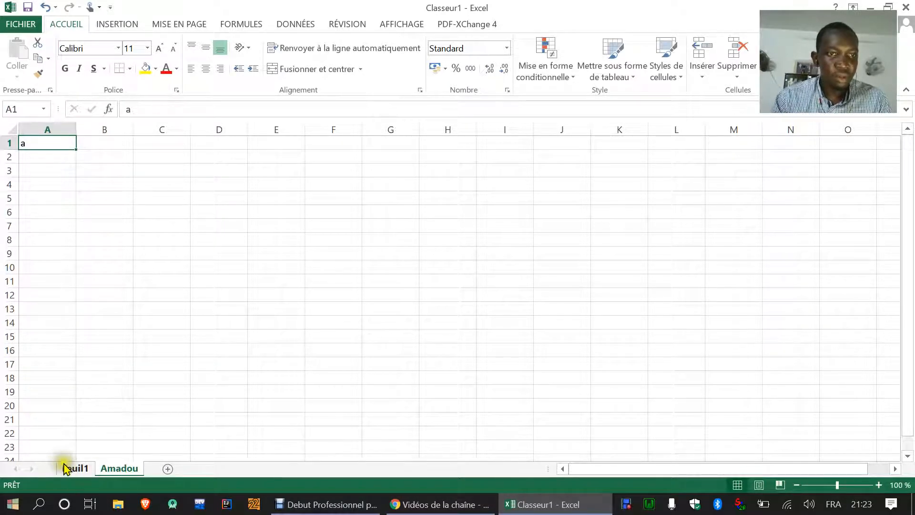
Clear the stray letter "a" from cell A1 of the new student sheet.
click(117, 268)
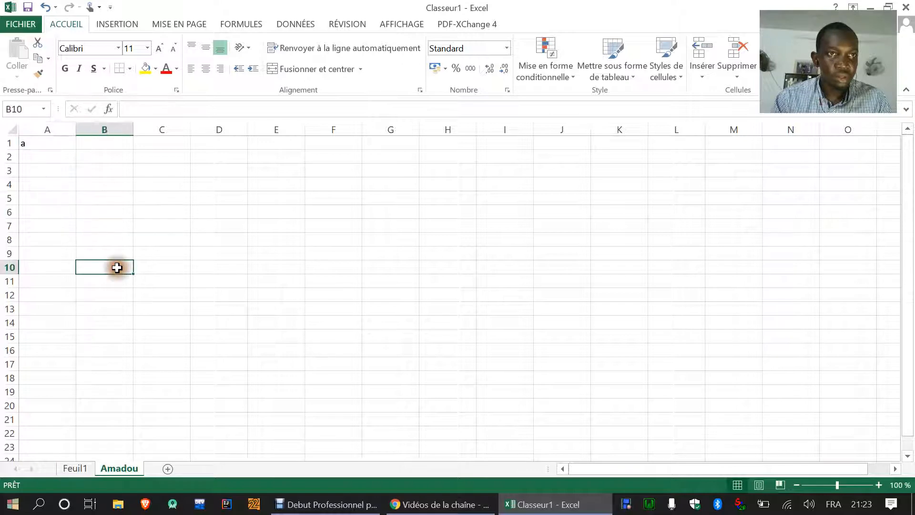
click(65, 148)
key(BackSpace)
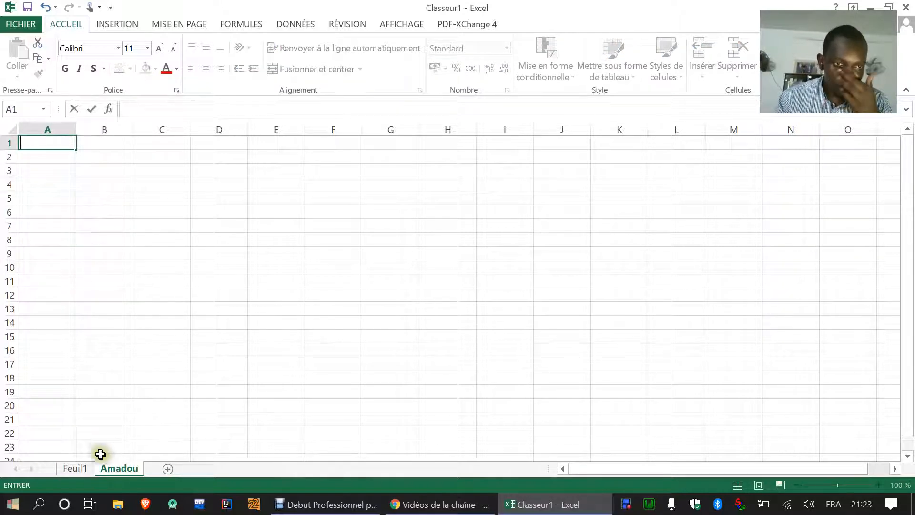
click(75, 468)
click(179, 245)
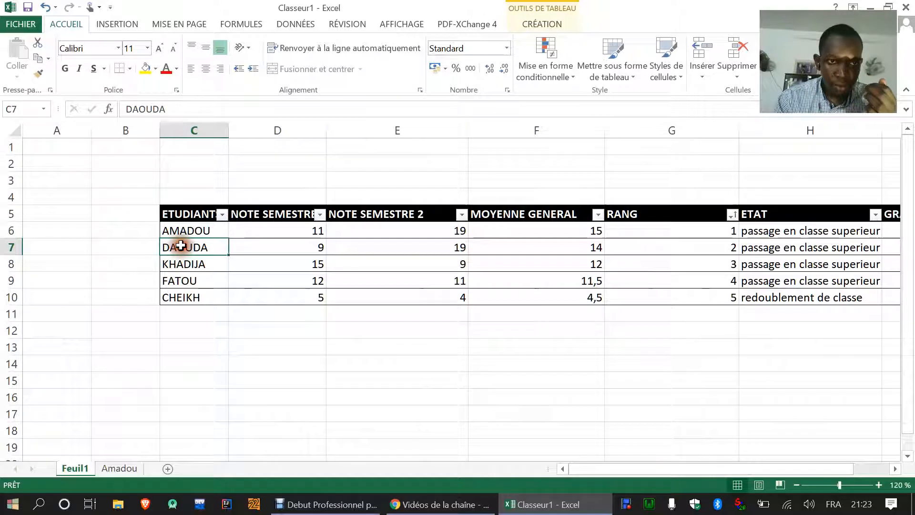
click(167, 469)
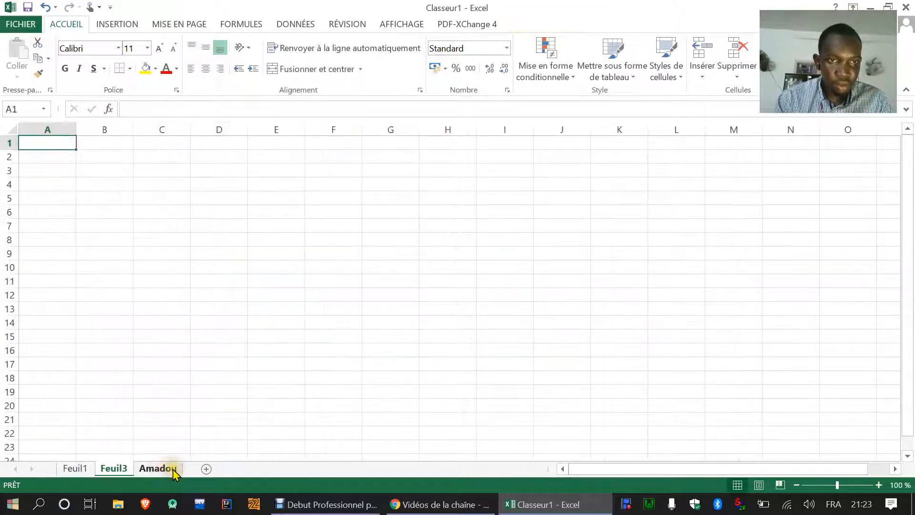
mouse_move(161, 468)
mouse_down()
mouse_move(133, 470)
mouse_move(205, 474)
mouse_up()
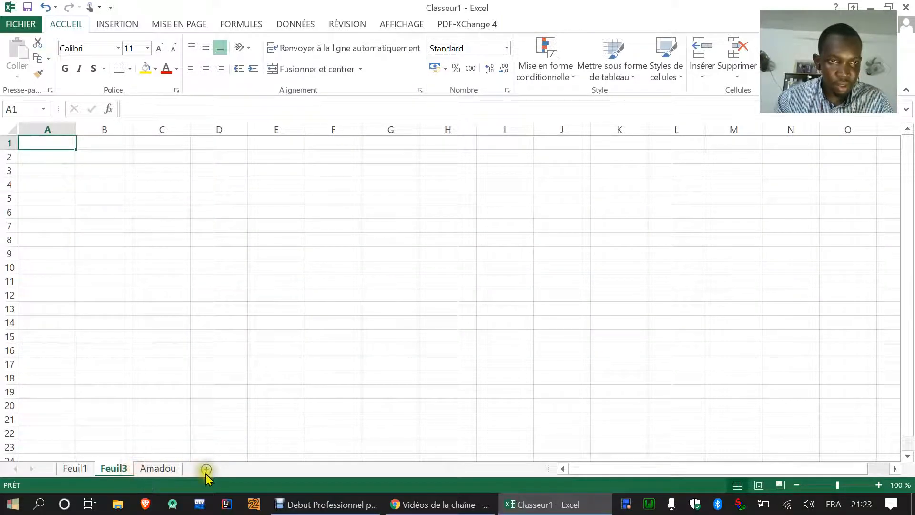
right_click(111, 468)
click(136, 318)
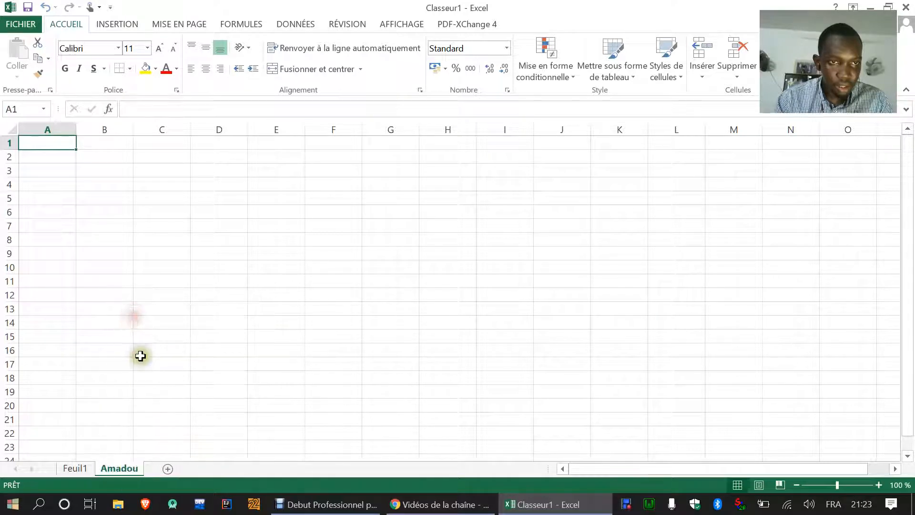
Add a worksheet after the first student's sheet and rename it with the name of the second student in the table.
click(169, 469)
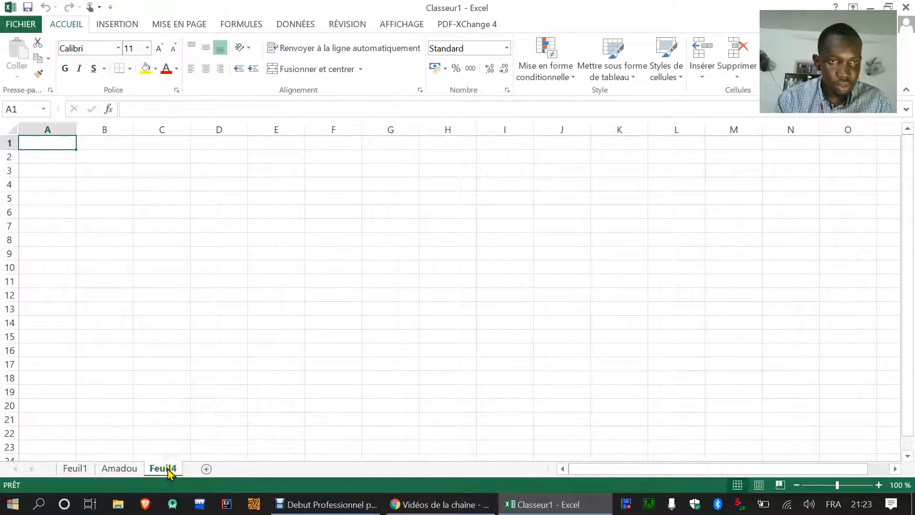
double_click(168, 468)
text(Daouda)
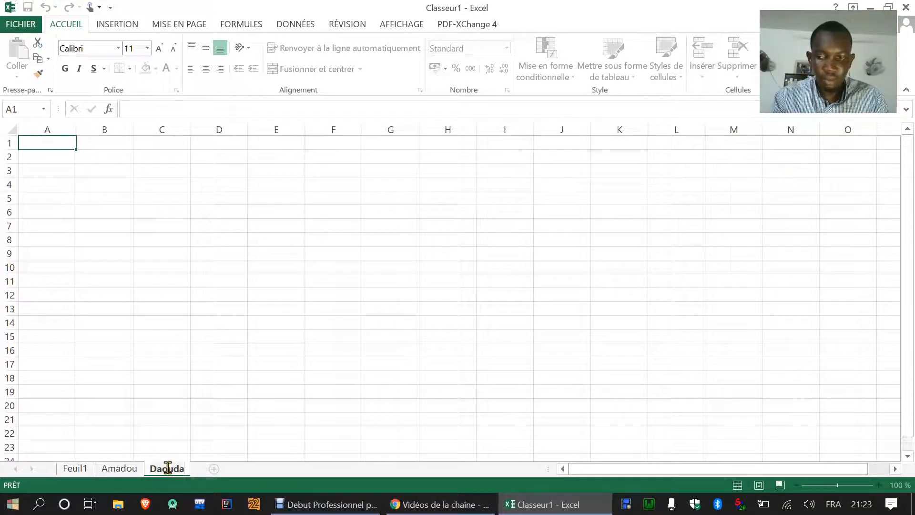
key(Return)
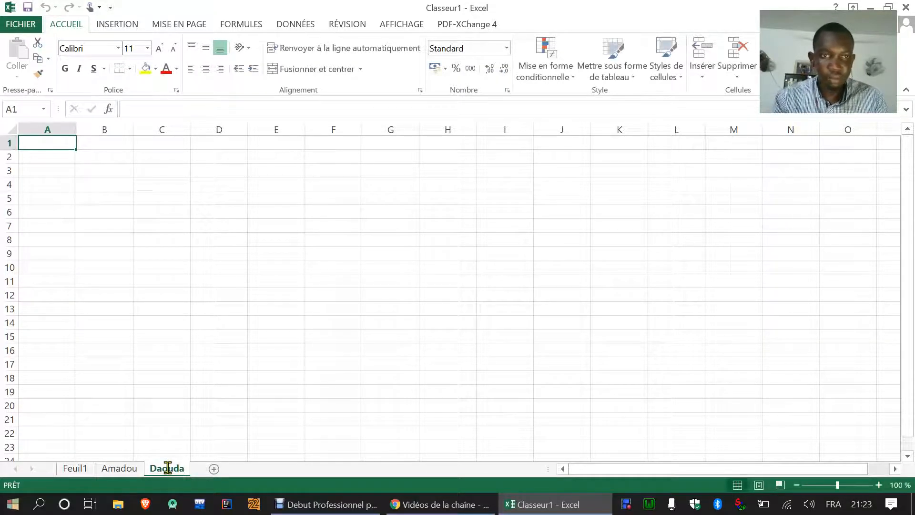
click(81, 469)
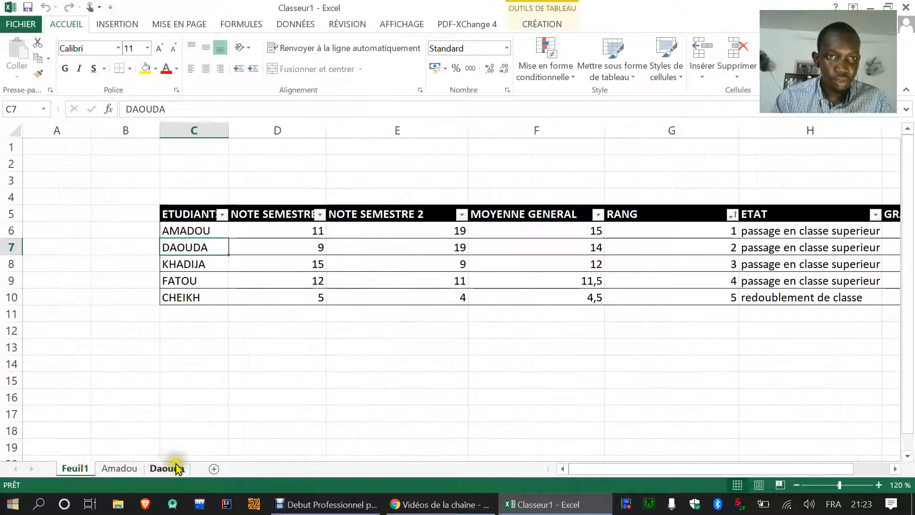
click(213, 468)
click(208, 469)
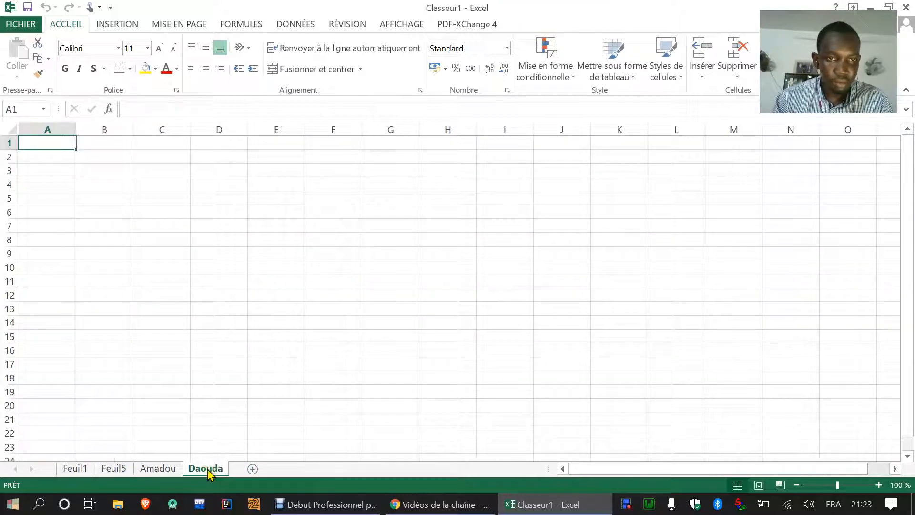
right_click(114, 468)
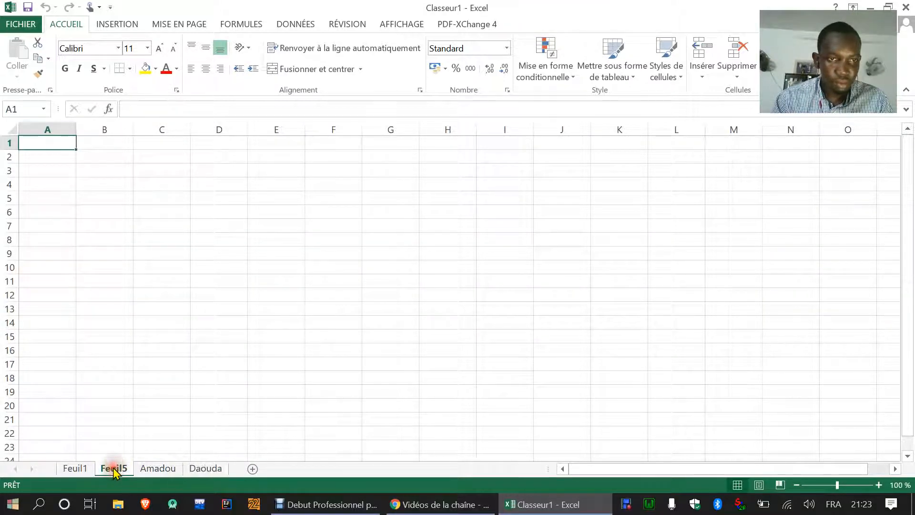
click(136, 317)
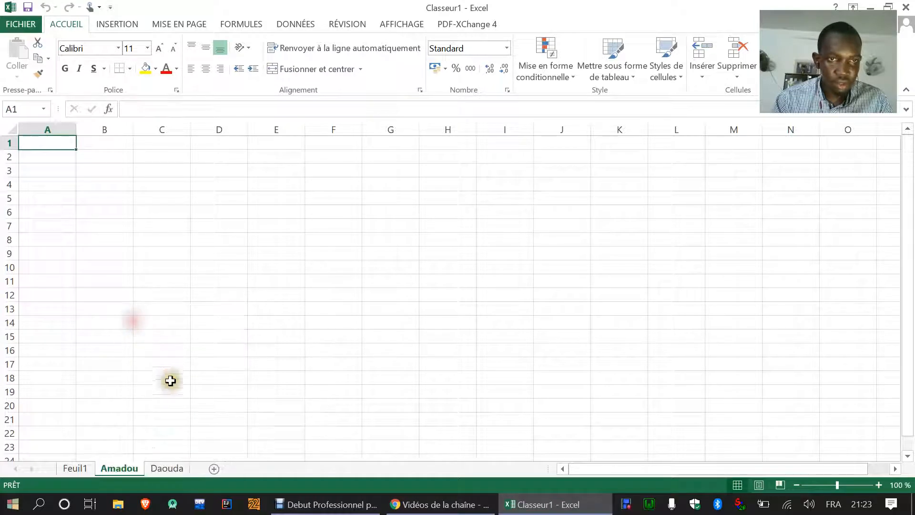
Add a worksheet between the two student sheets and rename it with the name of the third student in the table.
click(214, 469)
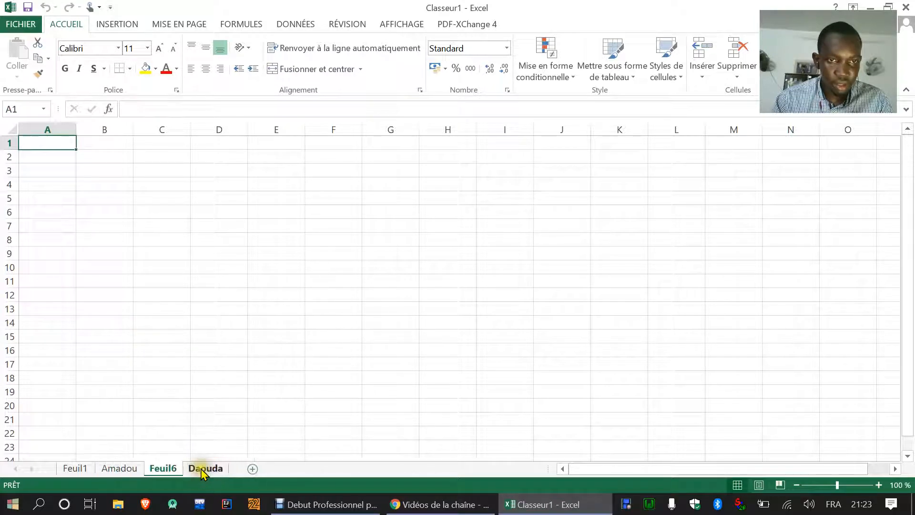
double_click(175, 470)
text(khadija)
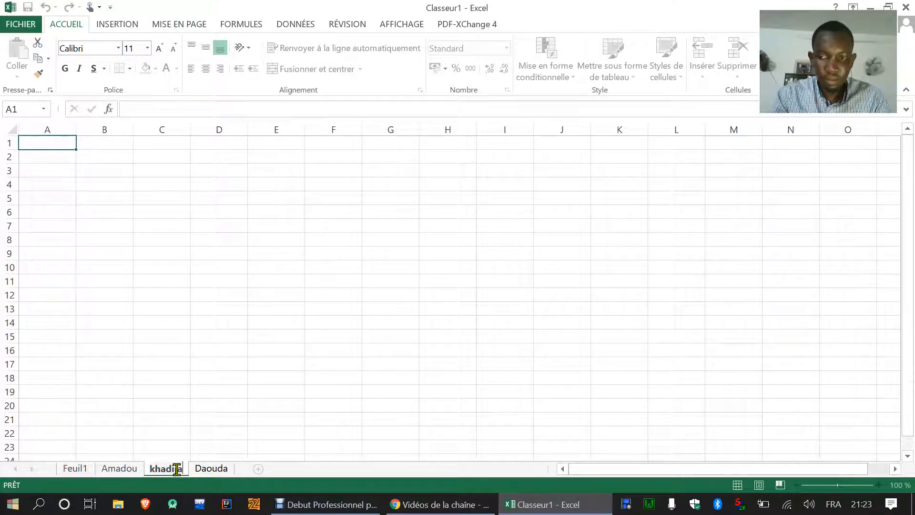
key(Return)
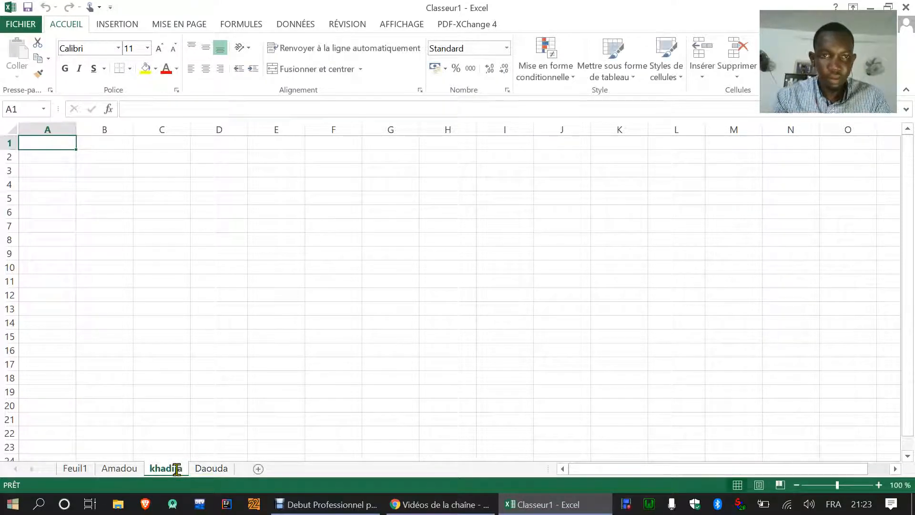
Insert a hyperlink on the first student's name in C6 of Feuil1, pointing to cell A1 of that student's sheet.
click(211, 469)
click(155, 468)
click(116, 470)
click(72, 469)
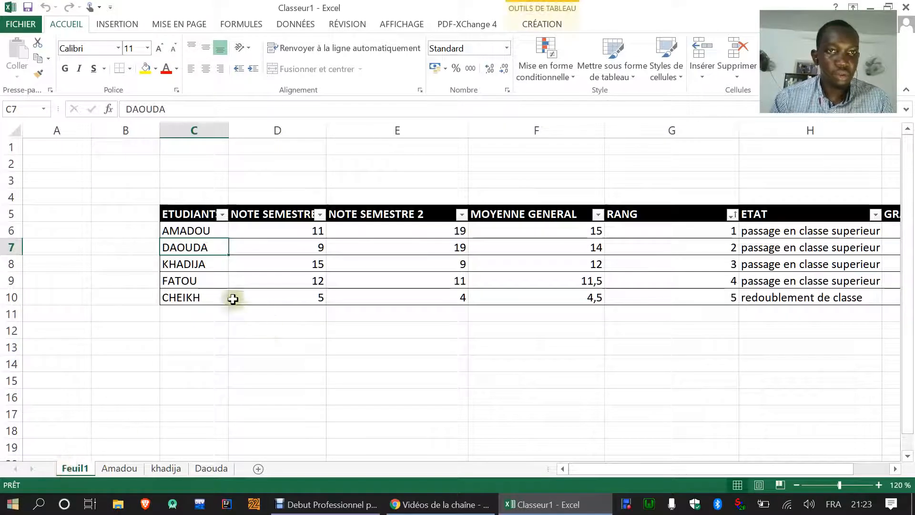
click(201, 230)
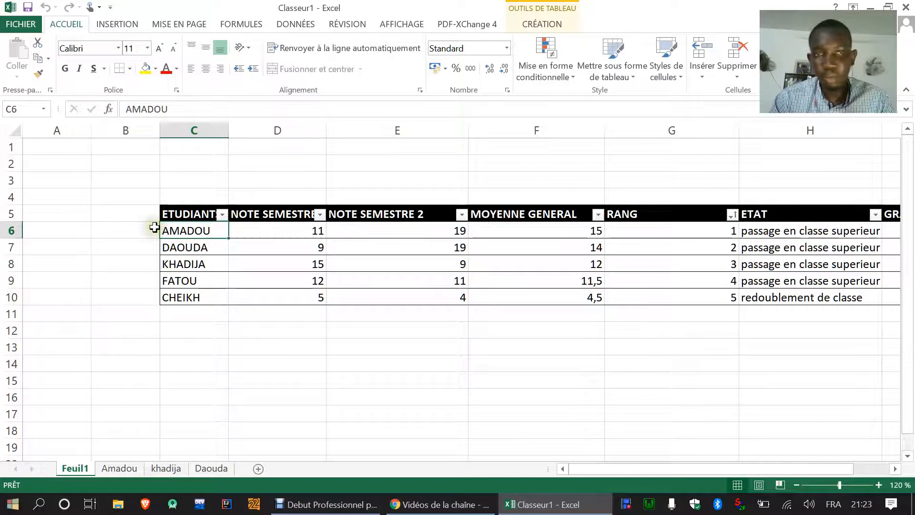
click(117, 24)
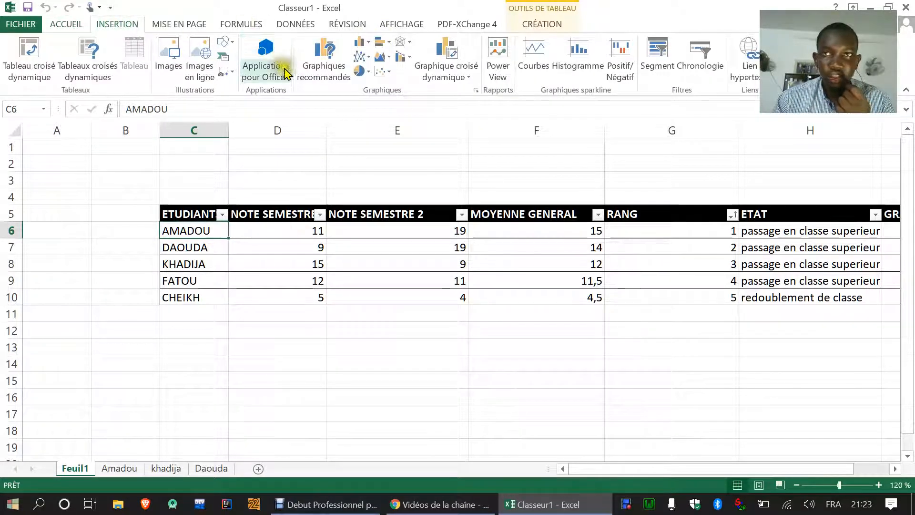
click(747, 72)
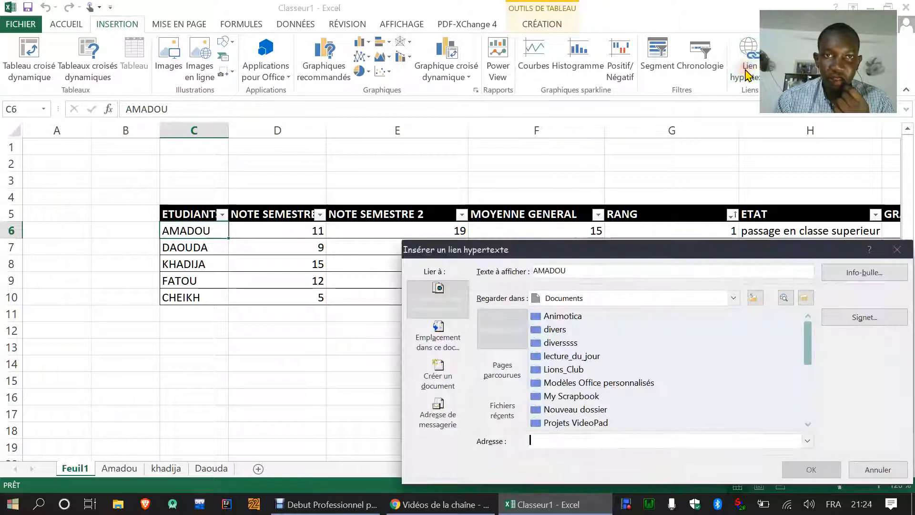
click(438, 333)
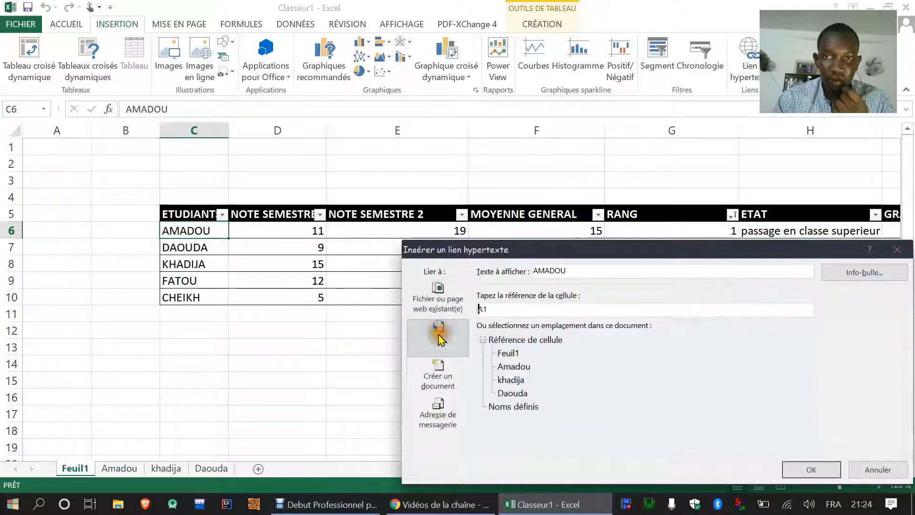
click(508, 369)
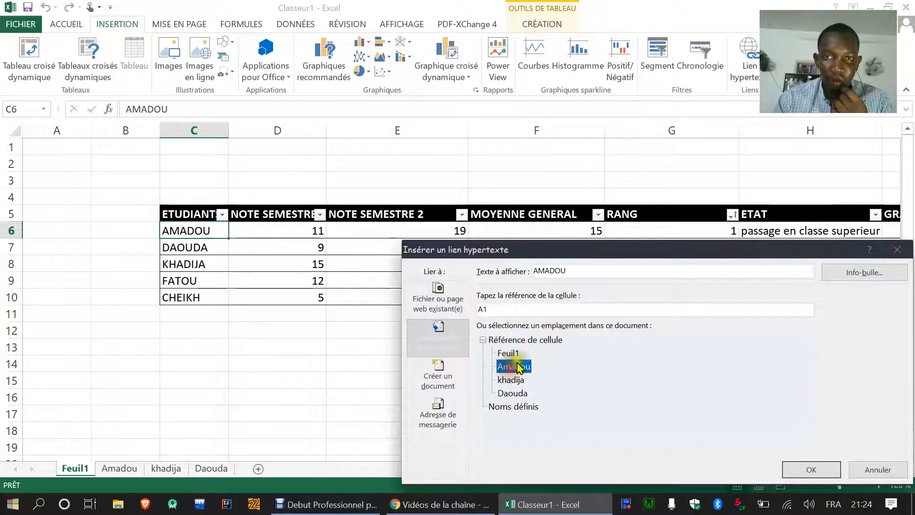
drag(620, 248, 397, 189)
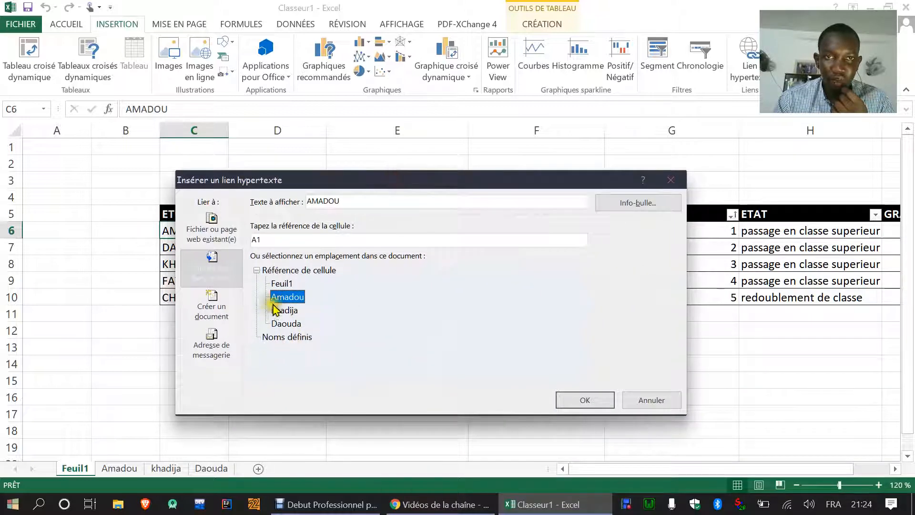
click(575, 402)
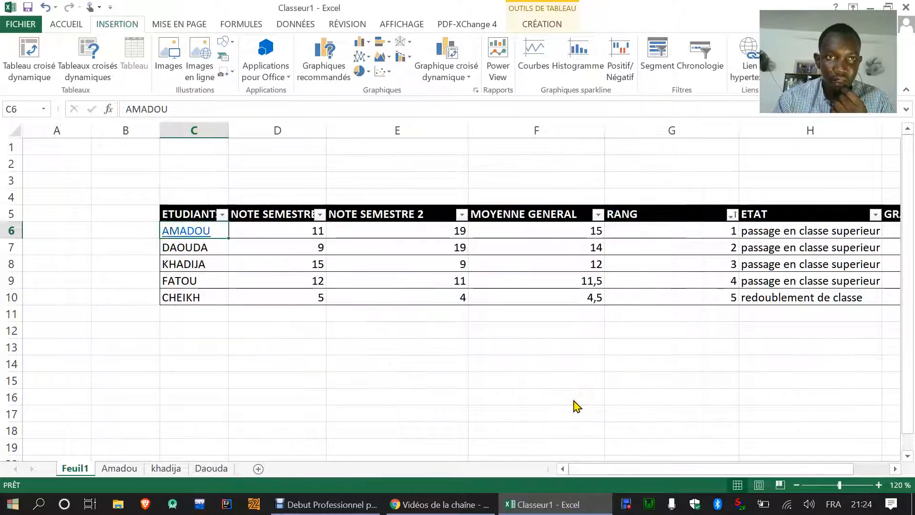
Link the second student's name in C7 to cell A1 of the sheet bearing that student's name.
click(196, 245)
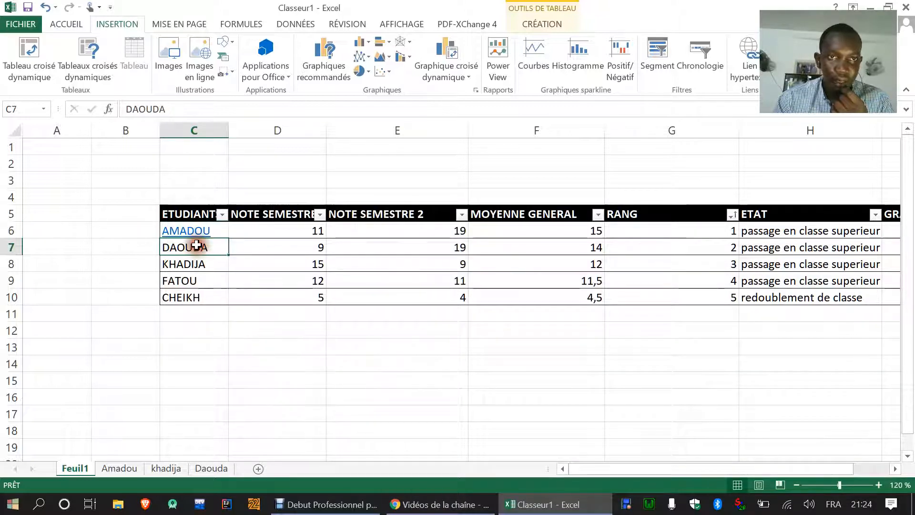
click(745, 54)
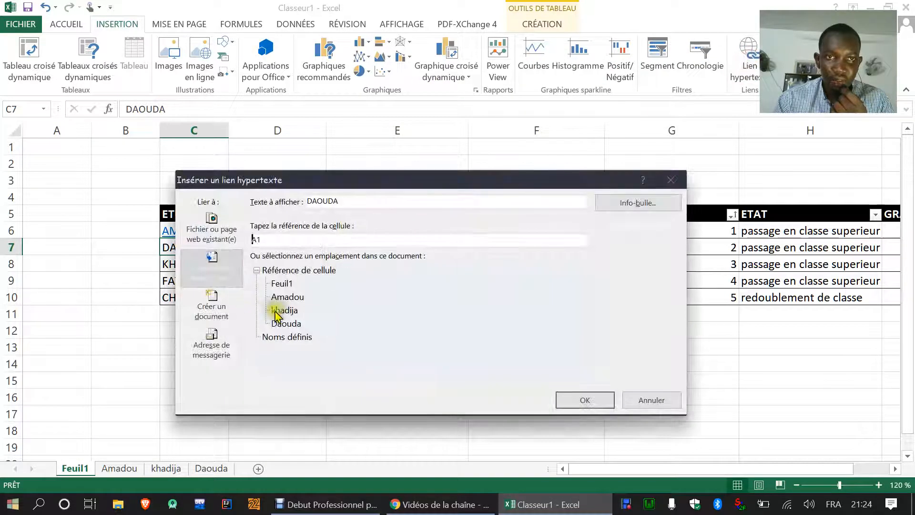
click(287, 324)
click(578, 401)
Link the third student's name in C8 to cell A1 of the sheet bearing that student's name.
click(188, 264)
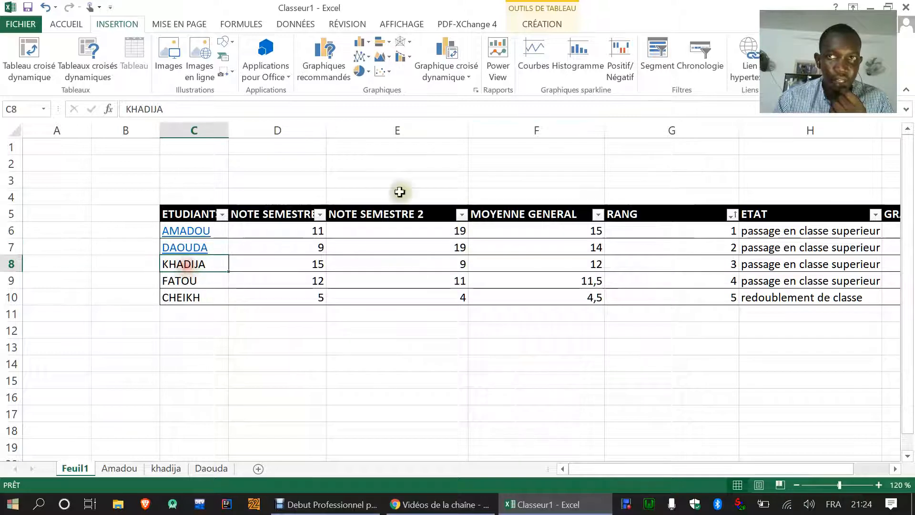
click(747, 54)
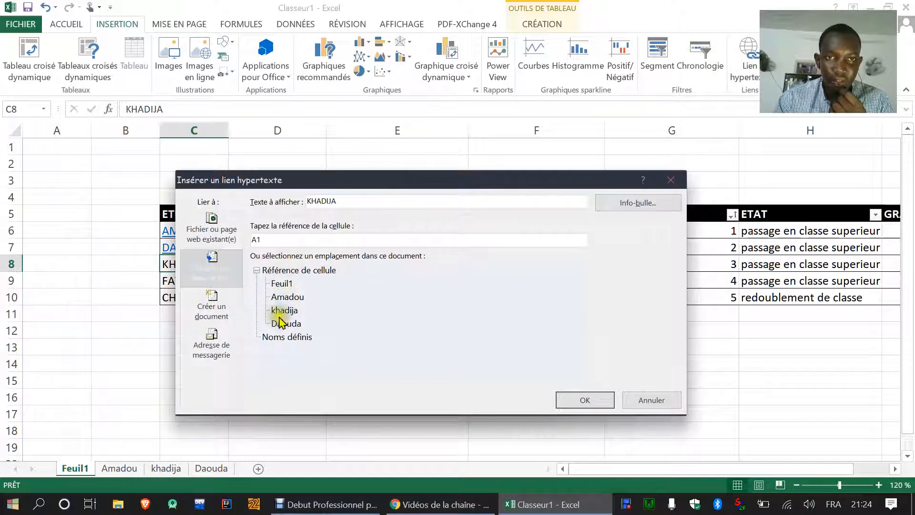
click(588, 400)
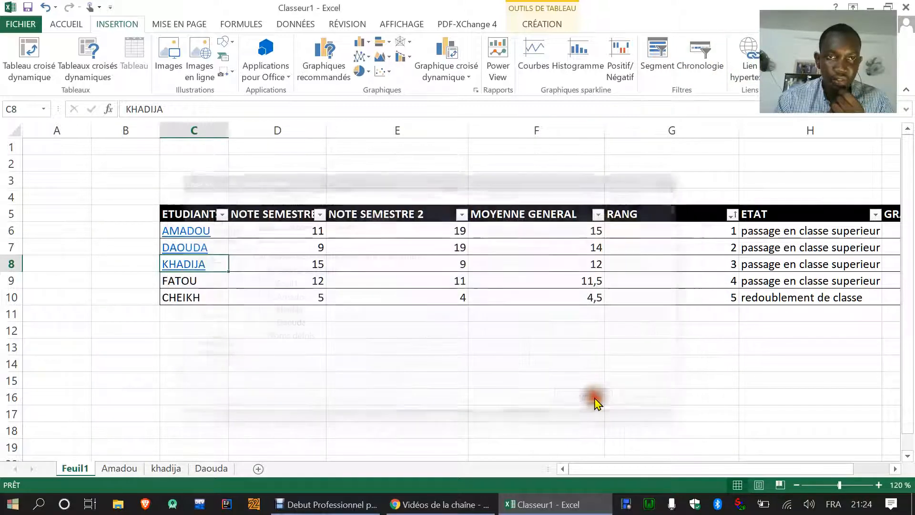
click(388, 396)
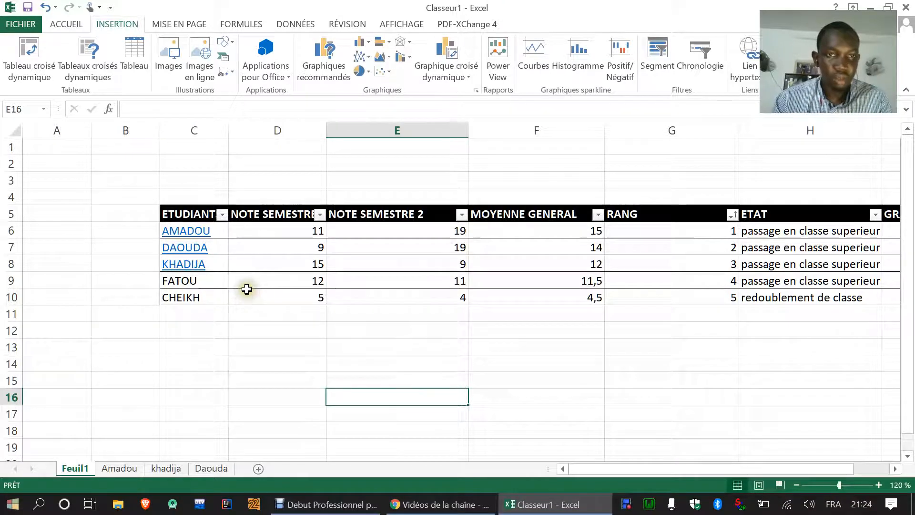
Test the hyperlinks in C7, C8 and C6 by following each one and returning to Feuil1 after each.
click(185, 248)
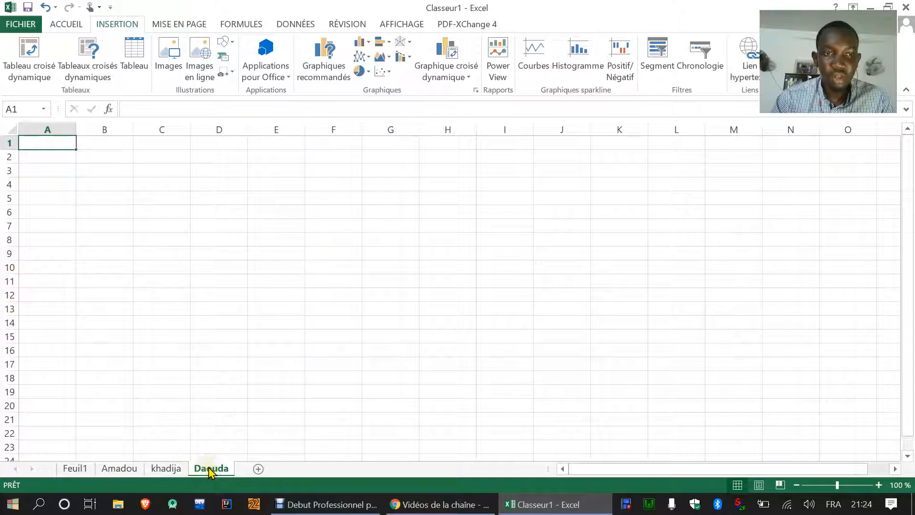
click(74, 468)
click(189, 265)
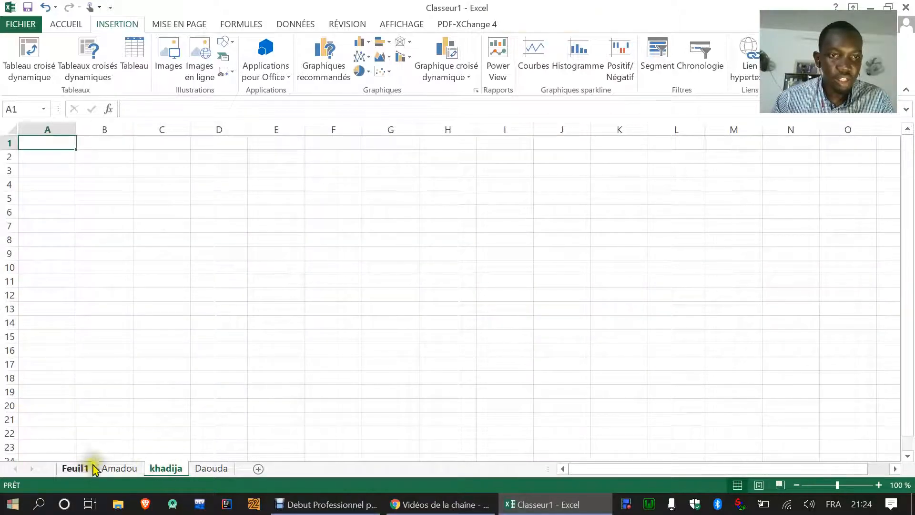
click(74, 468)
click(188, 231)
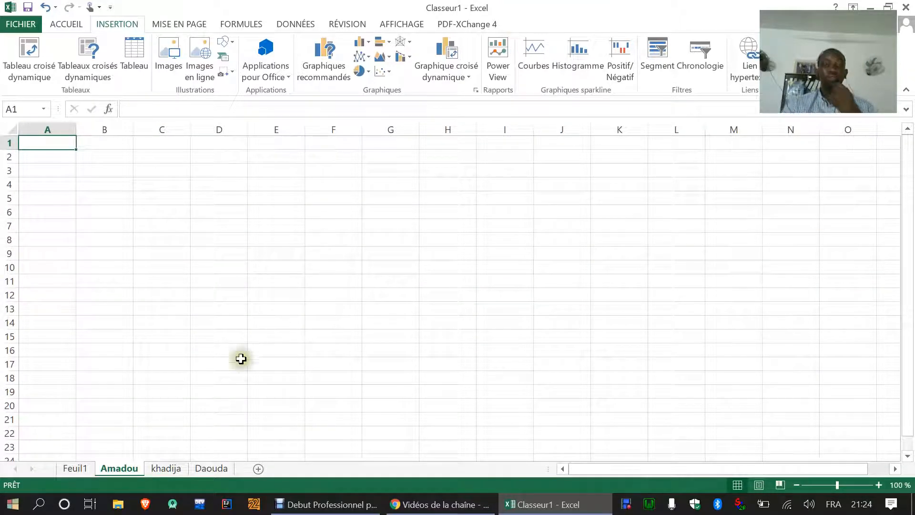
click(79, 467)
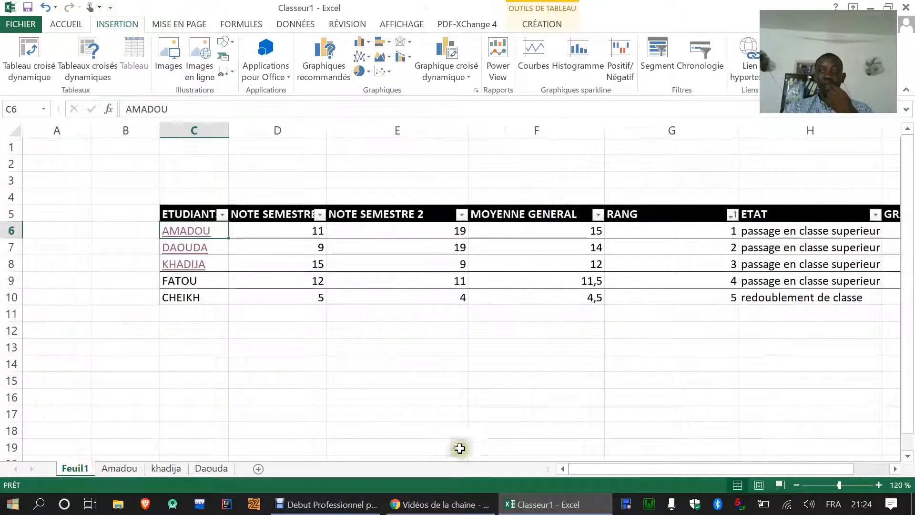
drag(644, 469, 711, 466)
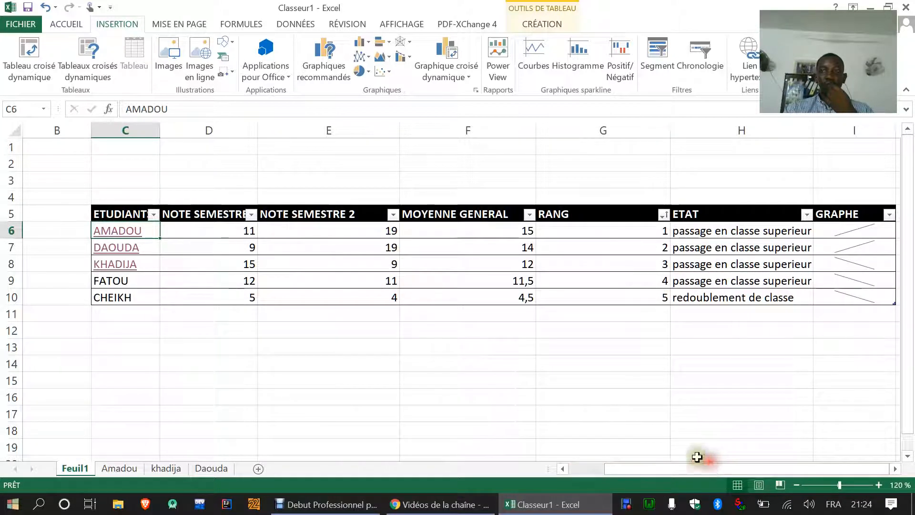